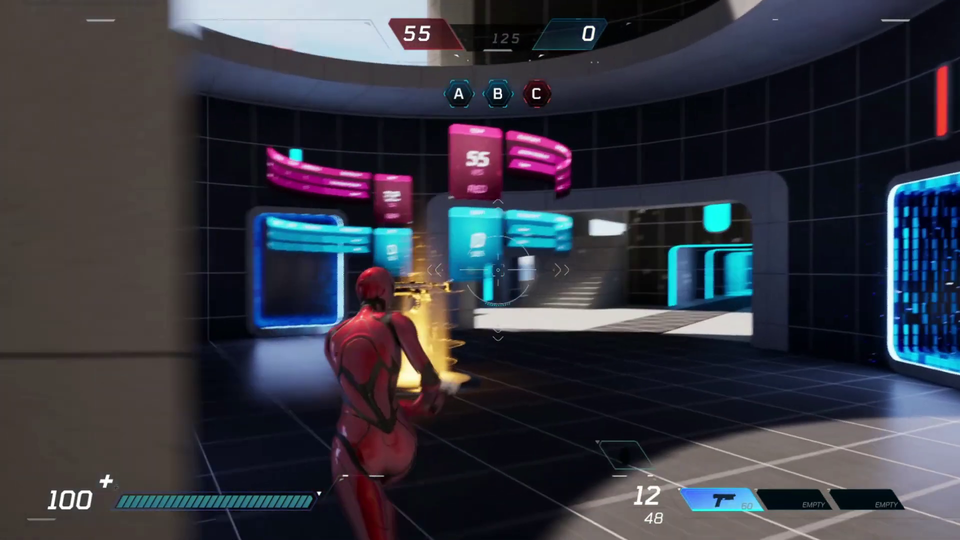
Step: Expand the Elemination group and its Timer in the Hierarchy to reach the timer text layer
{"action": "key", "text": "Tab"}
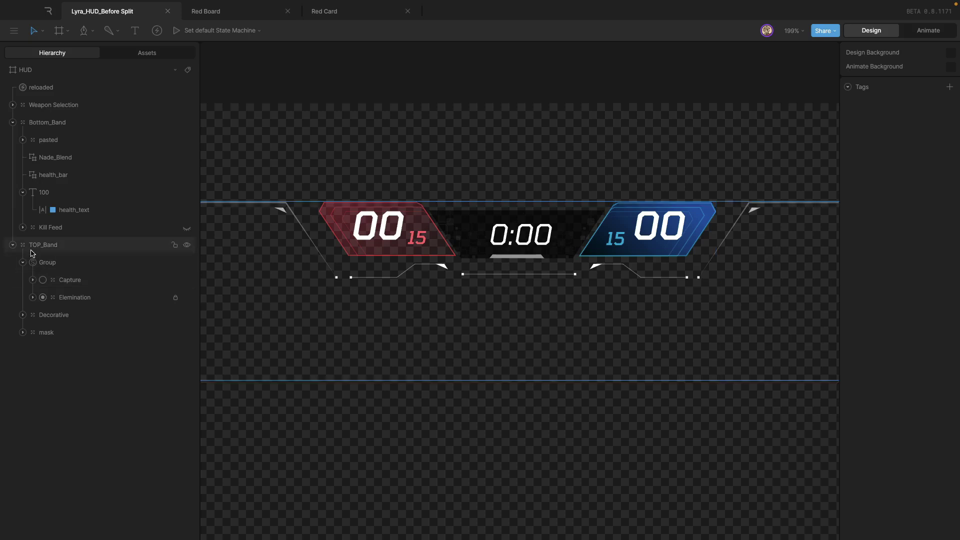
{"action": "left_click", "coordinate": [33, 297]}
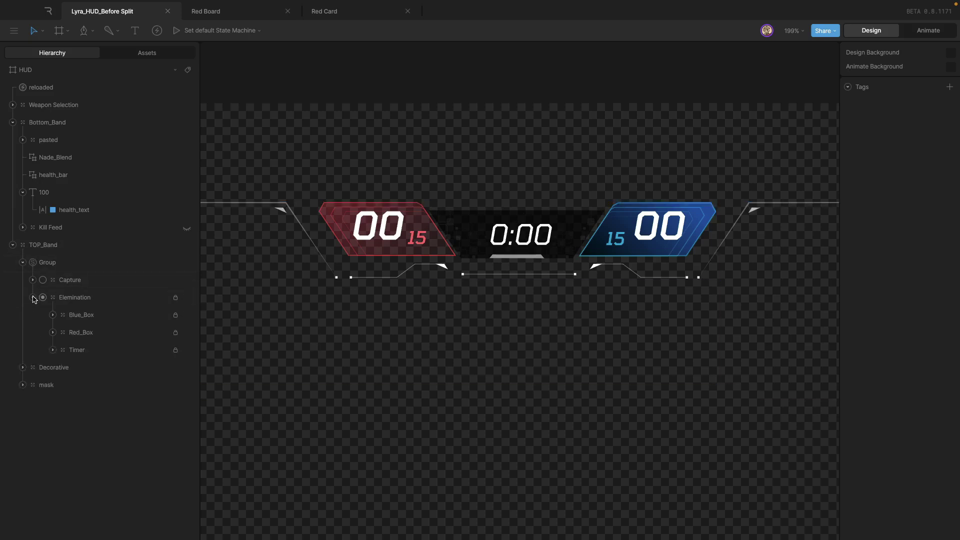
{"action": "left_click", "coordinate": [53, 350]}
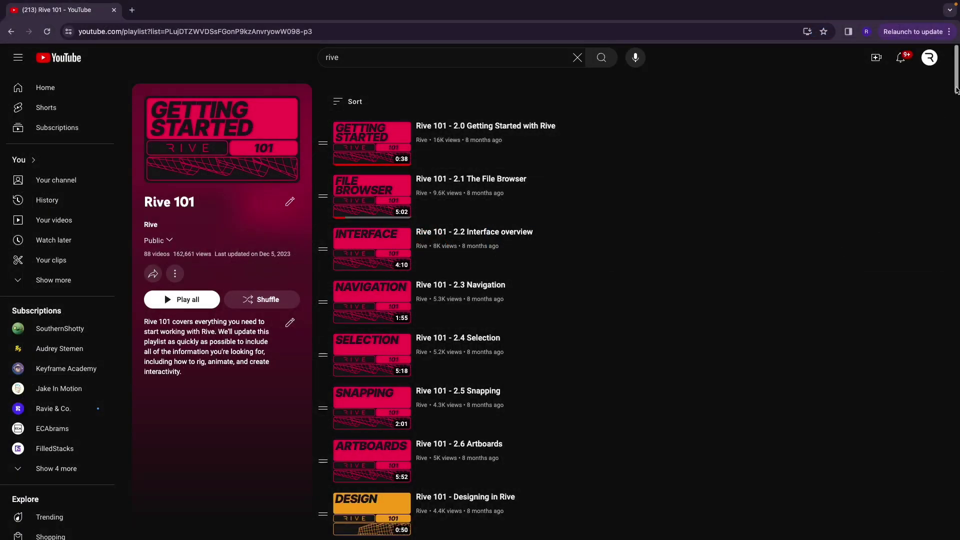
Step: Scroll down through the Rive 101 tutorial playlist on YouTube
{"action": "left_click_drag", "start_coordinate": [955, 89], "coordinate": [956, 191]}
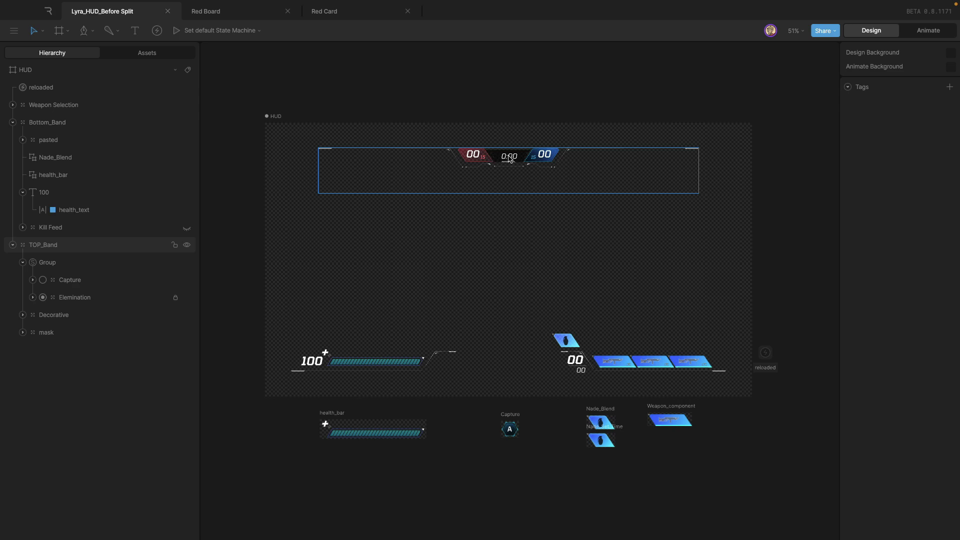
Step: Zoom the canvas from 51% to 199% around the top scoreboard and 0:00 timer
{"action": "scroll", "coordinate": [519, 153], "scroll_direction": "up", "scroll_amount": 10}
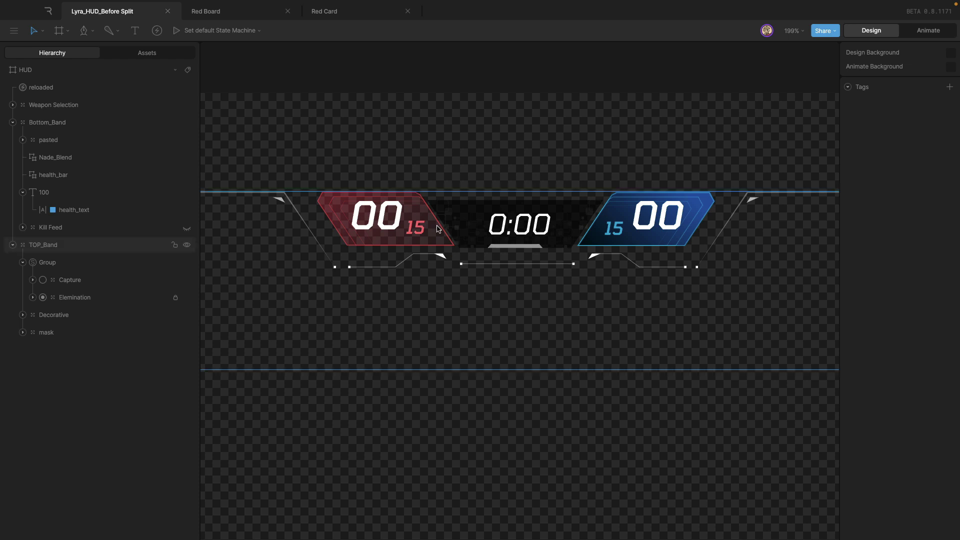
{"action": "scroll", "coordinate": [545, 143], "scroll_direction": "up", "scroll_amount": 1}
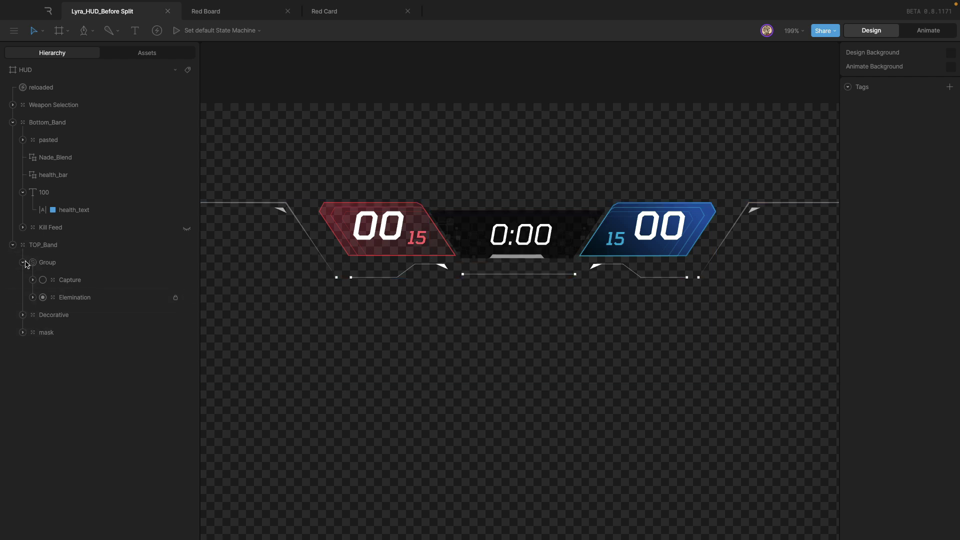
Step: Expand Elemination, Timer and the timer text layer to reveal the timer text run
{"action": "left_click", "coordinate": [33, 297]}
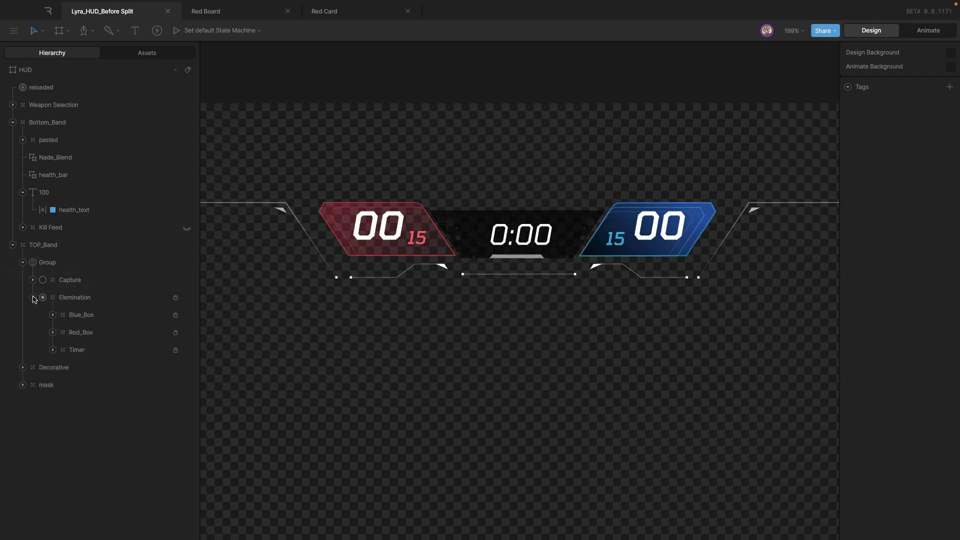
{"action": "left_click", "coordinate": [53, 349]}
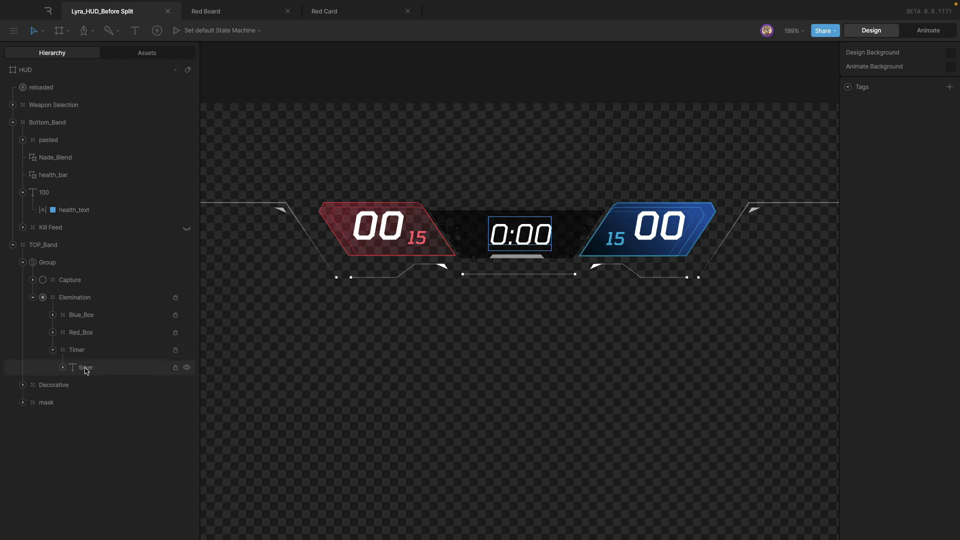
{"action": "left_click", "coordinate": [62, 367]}
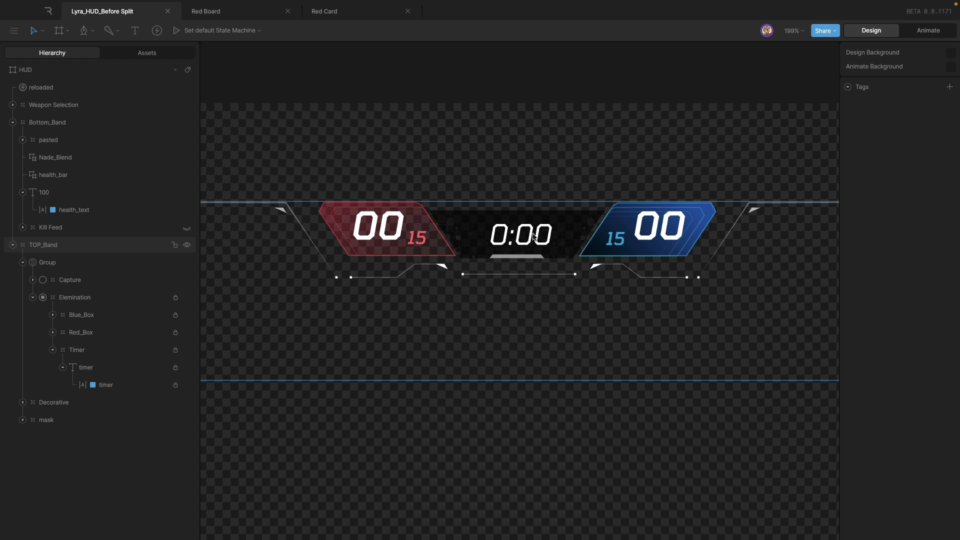
Step: Confirm the red score's Red Points layer and red points run names, then enter Animate mode
{"action": "left_click", "coordinate": [387, 229]}
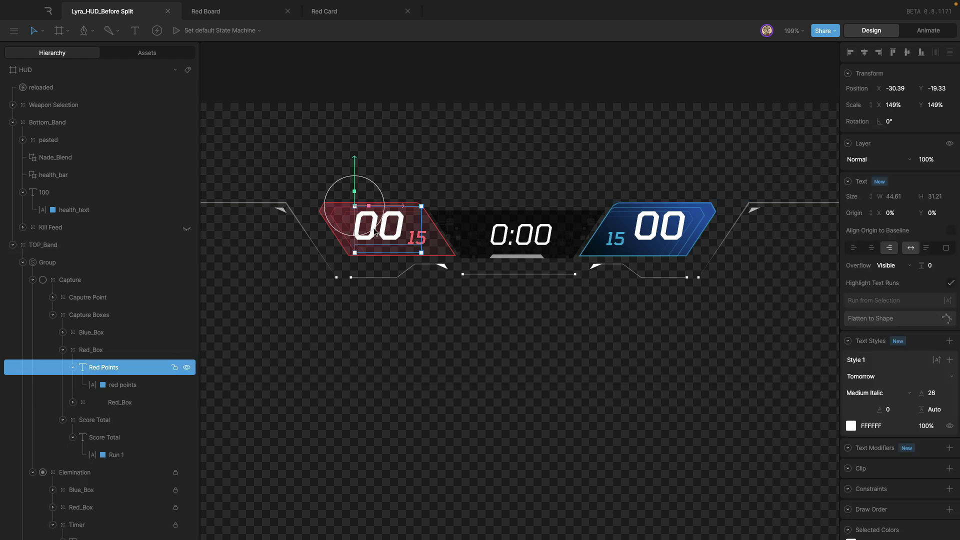
{"action": "double_click", "coordinate": [119, 370]}
{"action": "key", "text": "Return"}
{"action": "left_click", "coordinate": [110, 387]}
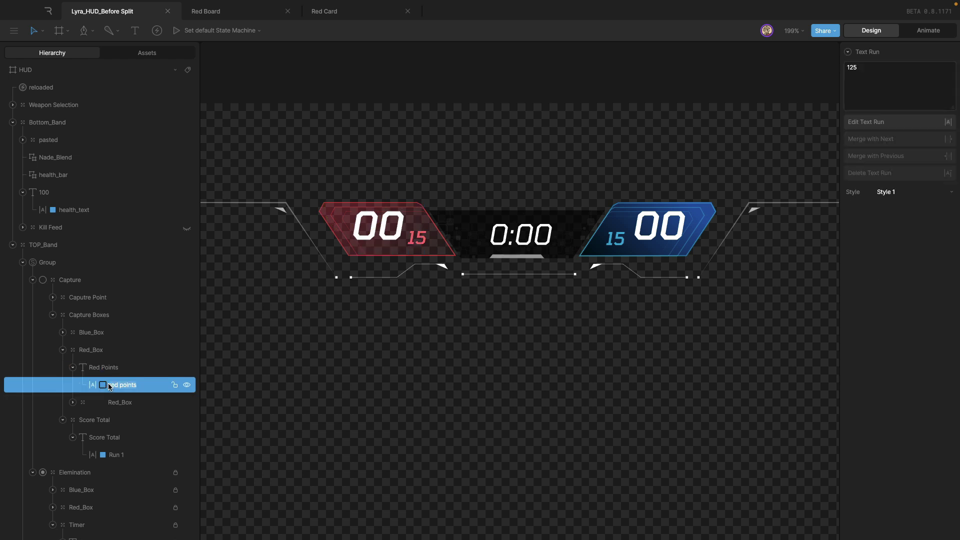
{"action": "double_click", "coordinate": [137, 386]}
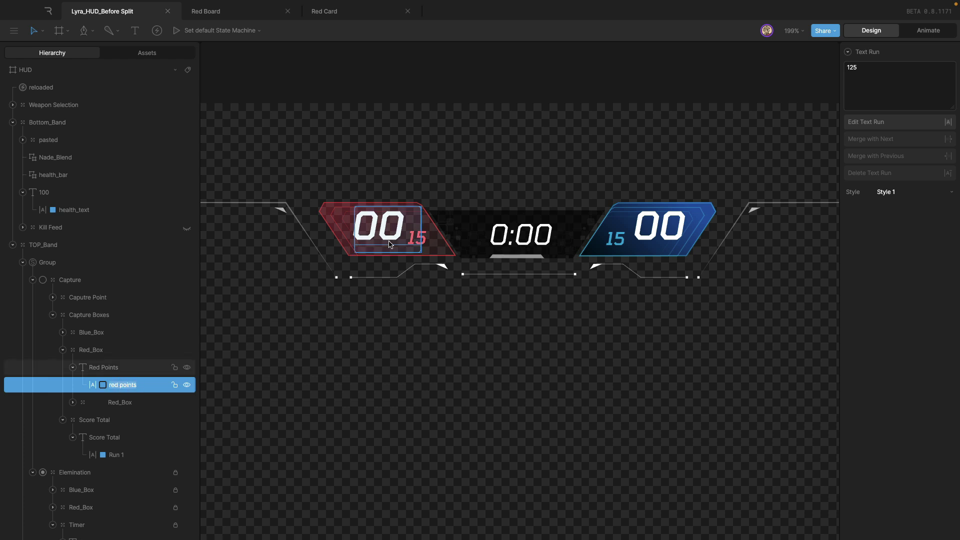
{"action": "left_click", "coordinate": [111, 369]}
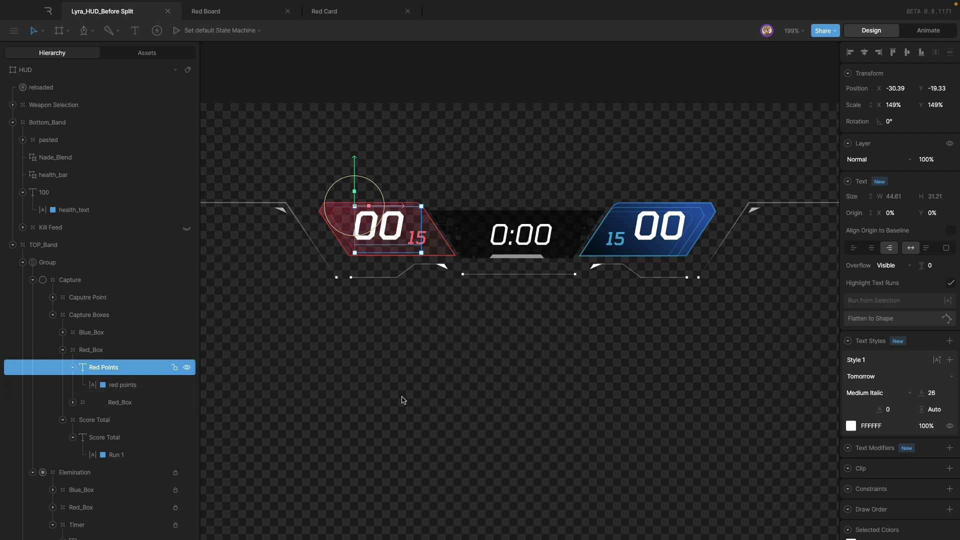
{"action": "key", "text": "Tab"}
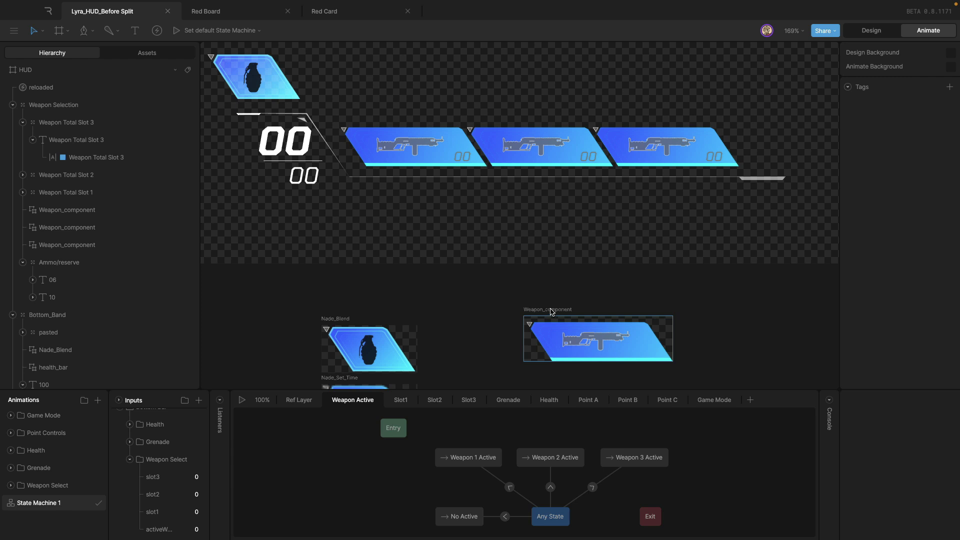
Step: Play Weapon_component's State Machine 1, toggling isActive on and off twice, then stop the preview
{"action": "left_click", "coordinate": [558, 309]}
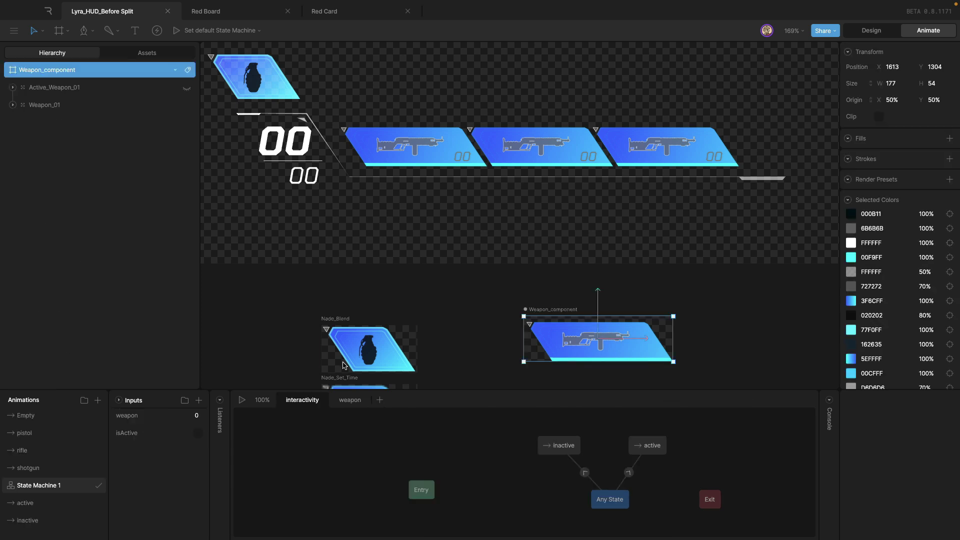
{"action": "left_click", "coordinate": [242, 399]}
{"action": "left_click", "coordinate": [198, 433]}
{"action": "left_click", "coordinate": [198, 433]}
{"action": "left_click", "coordinate": [198, 433]}
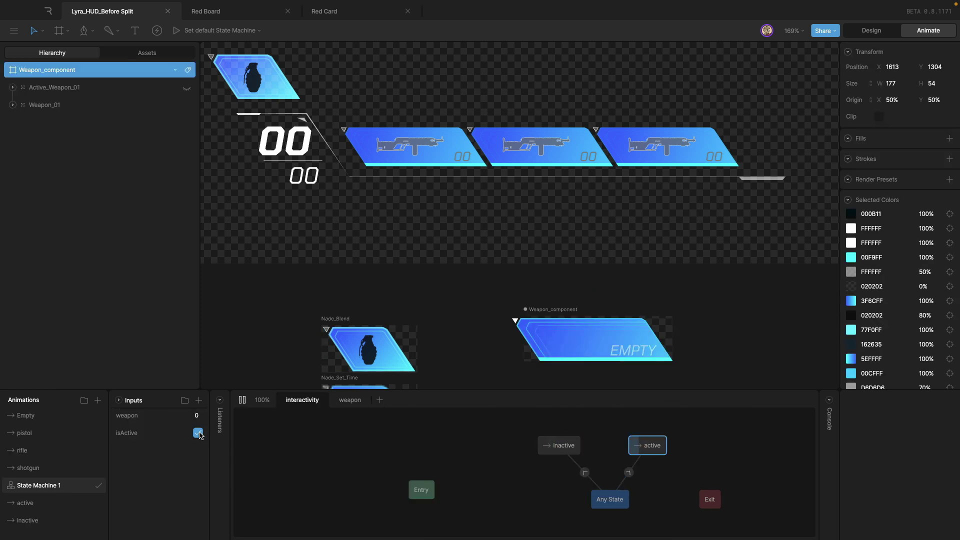
{"action": "left_click", "coordinate": [197, 433]}
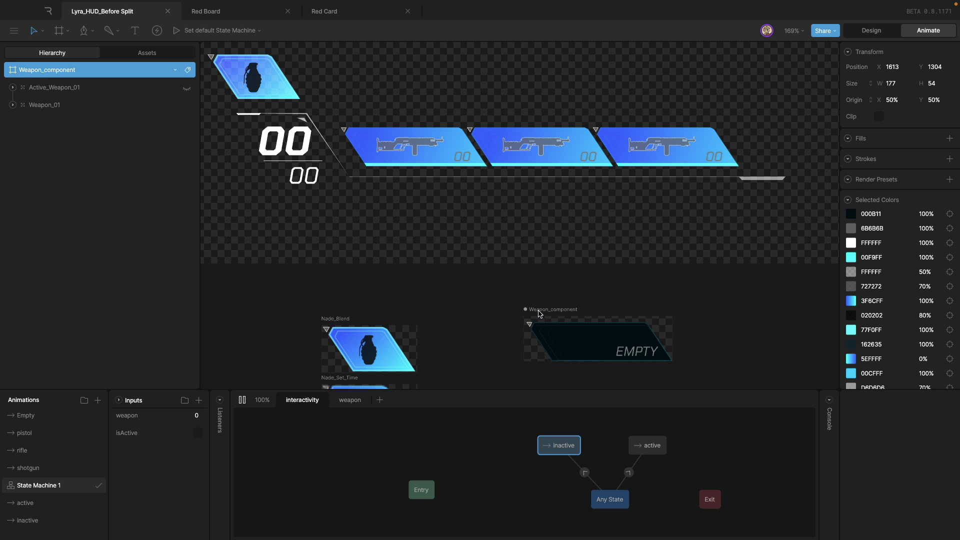
{"action": "scroll", "coordinate": [556, 313], "scroll_direction": "down", "scroll_amount": 2}
{"action": "scroll", "coordinate": [567, 313], "scroll_direction": "down", "scroll_amount": 5}
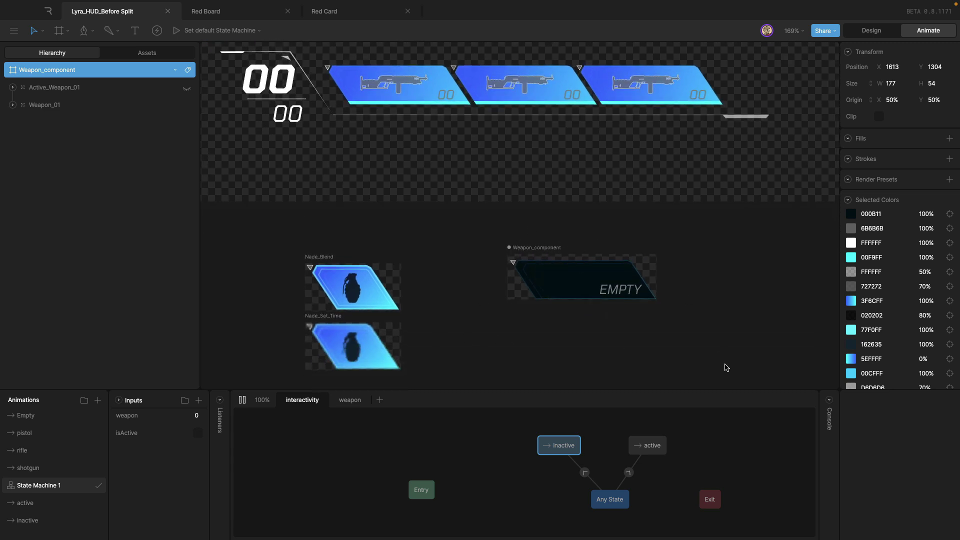
{"action": "scroll", "coordinate": [558, 240], "scroll_direction": "up", "scroll_amount": 2}
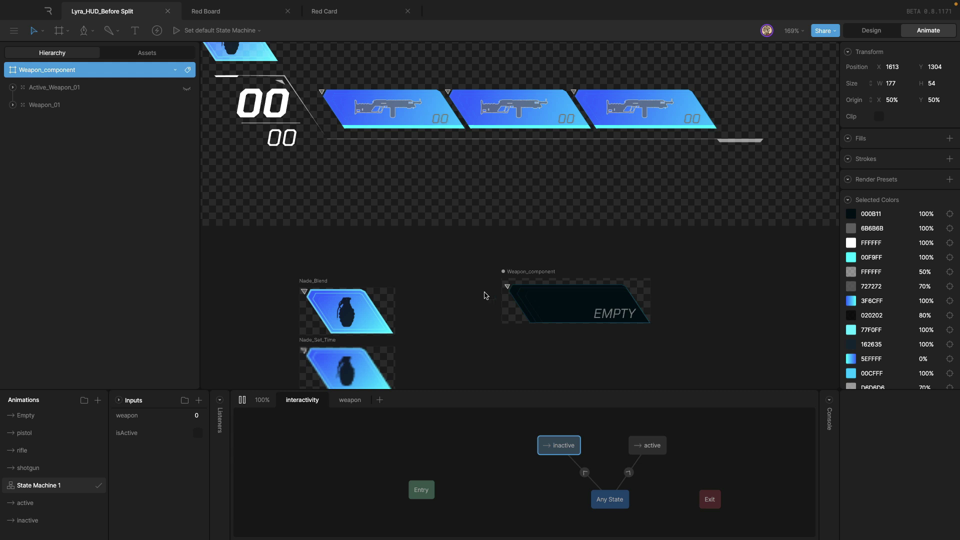
{"action": "left_click", "coordinate": [242, 400]}
Step: Zoom in on the HUD's Weapon Selection group and start the state machine preview
{"action": "scroll", "coordinate": [545, 334], "scroll_direction": "up", "scroll_amount": 3}
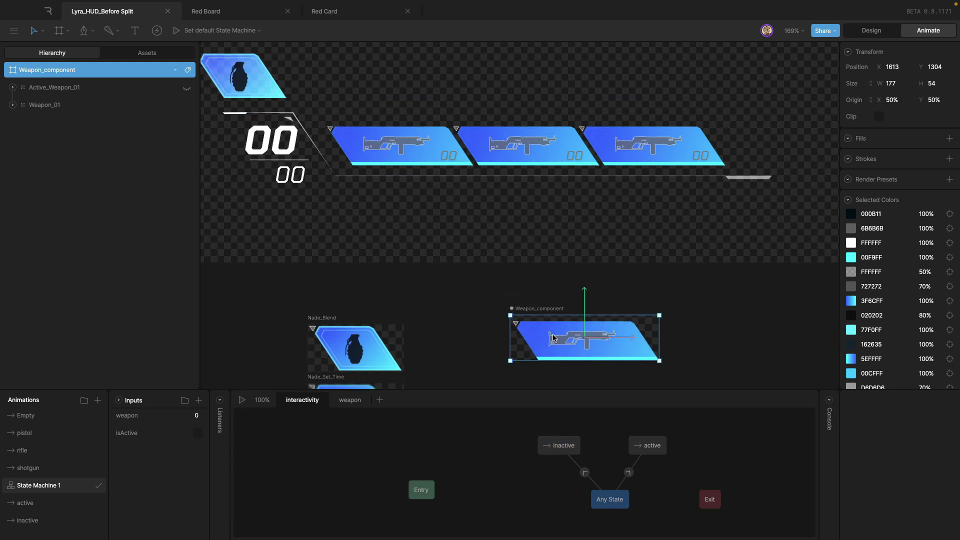
{"action": "left_click", "coordinate": [530, 150]}
{"action": "scroll", "coordinate": [525, 225], "scroll_direction": "up", "scroll_amount": 3}
{"action": "scroll", "coordinate": [525, 225], "scroll_direction": "left", "scroll_amount": 3}
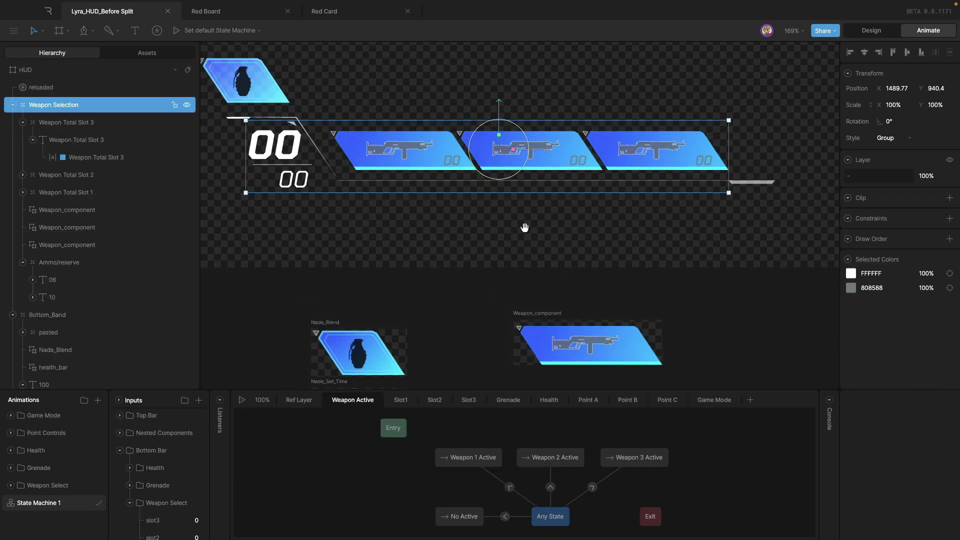
{"action": "scroll", "coordinate": [549, 227], "scroll_direction": "down", "scroll_amount": 10}
{"action": "scroll", "coordinate": [547, 200], "scroll_direction": "up", "scroll_amount": 1}
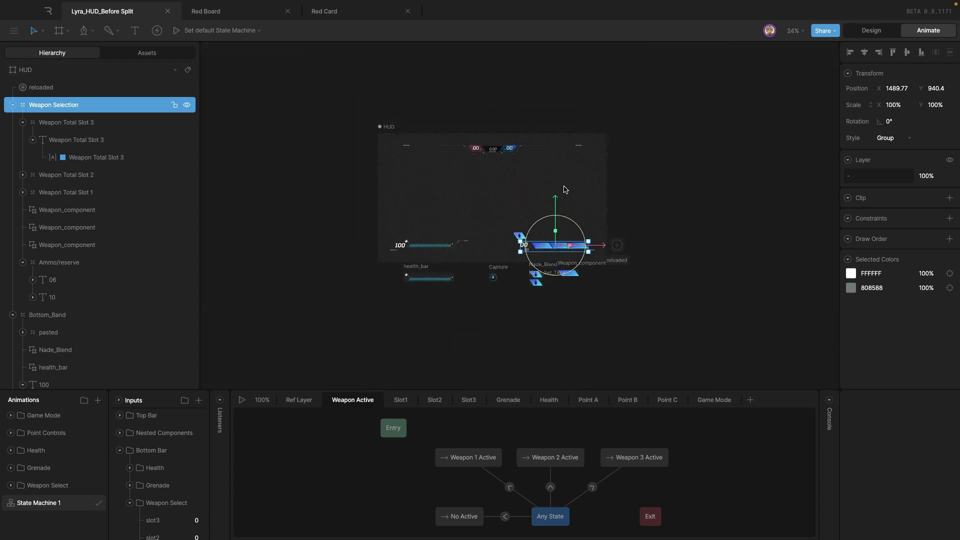
{"action": "scroll", "coordinate": [522, 227], "scroll_direction": "up", "scroll_amount": 10}
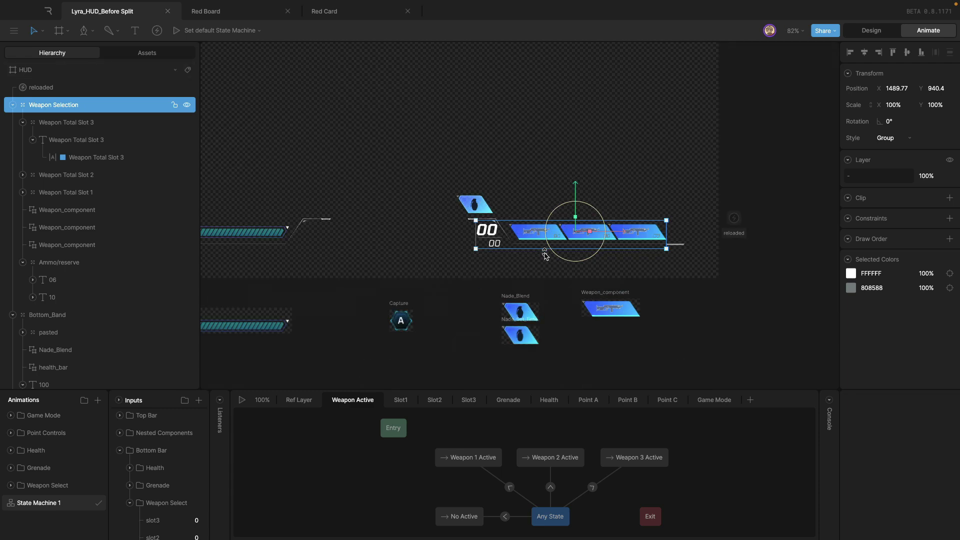
{"action": "scroll", "coordinate": [371, 203], "scroll_direction": "up", "scroll_amount": 3}
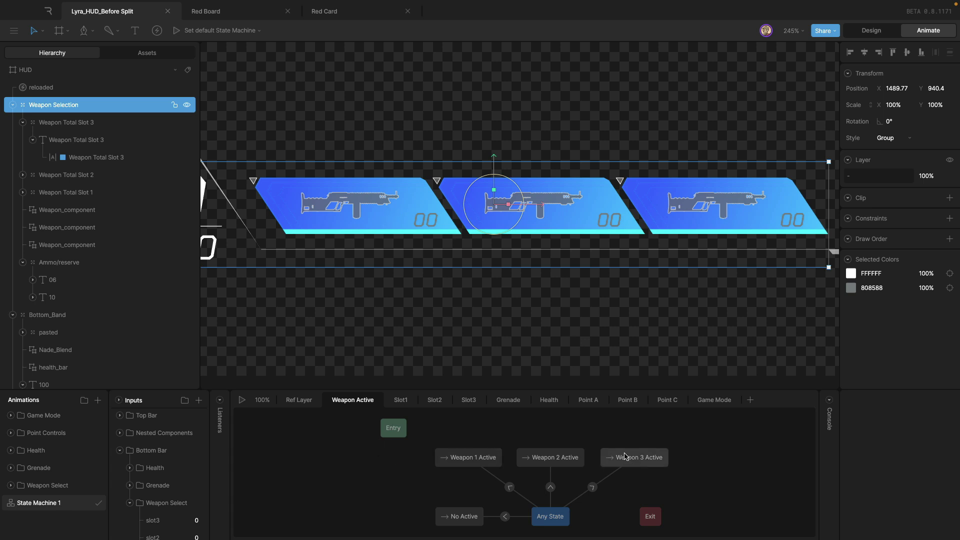
{"action": "left_click", "coordinate": [242, 399]}
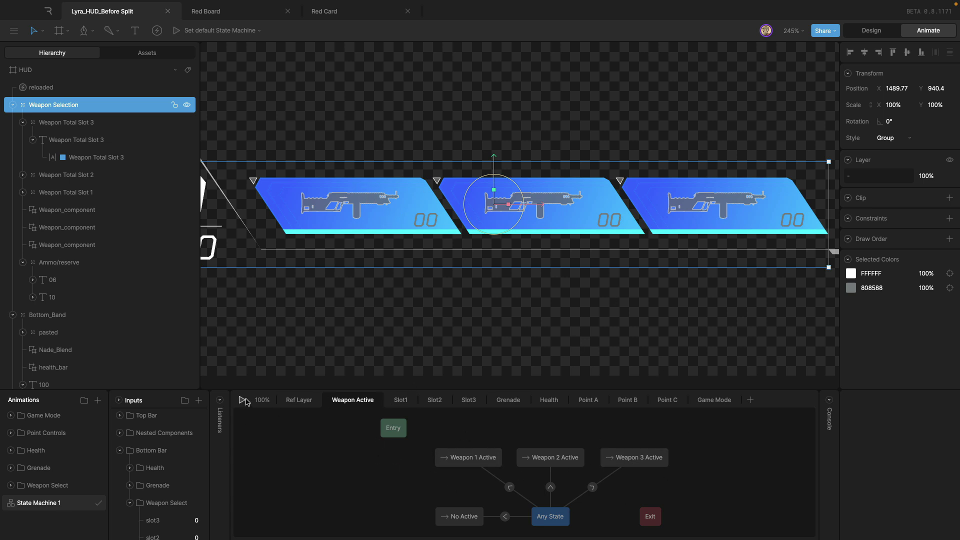
Step: Set the active weapon input to 3 and slot1–slot3 to 1, 2, 3, then stop playback
{"action": "scroll", "coordinate": [194, 522], "scroll_direction": "down", "scroll_amount": 1}
{"action": "left_click", "coordinate": [197, 527]}
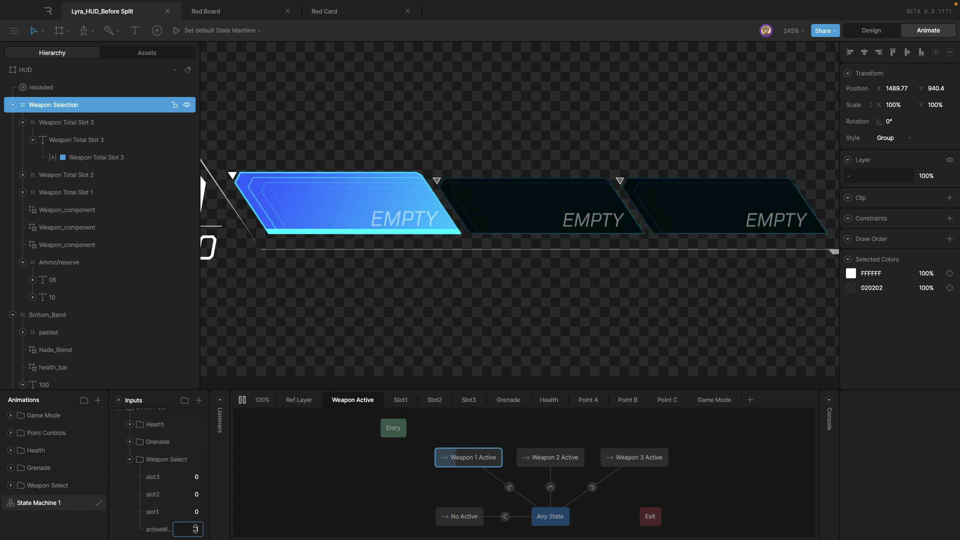
{"action": "left_click", "coordinate": [197, 527]}
{"action": "left_click", "coordinate": [197, 527]}
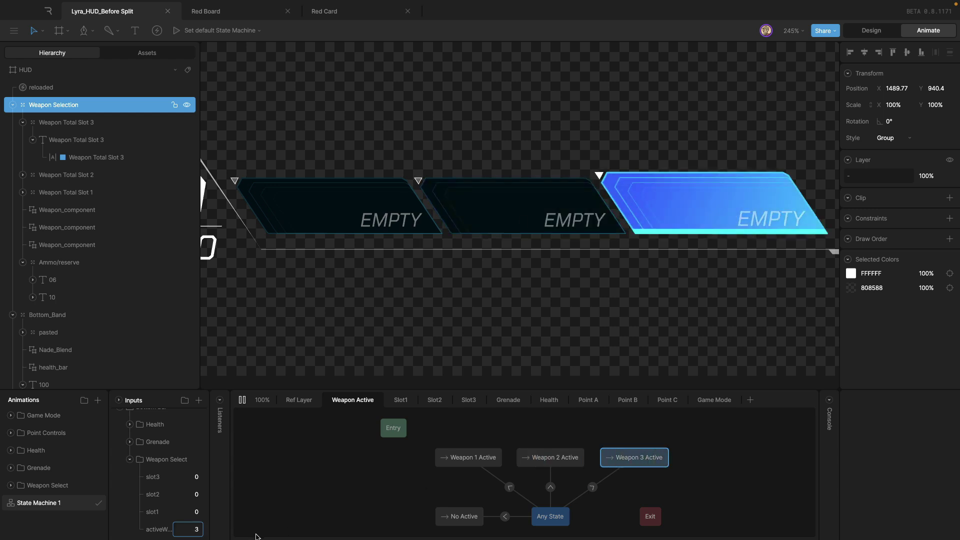
{"action": "left_click", "coordinate": [195, 511]}
{"action": "type", "text": "1"}
{"action": "left_click", "coordinate": [195, 494]}
{"action": "type", "text": "2"}
{"action": "left_click", "coordinate": [194, 477]}
{"action": "type", "text": "3"}
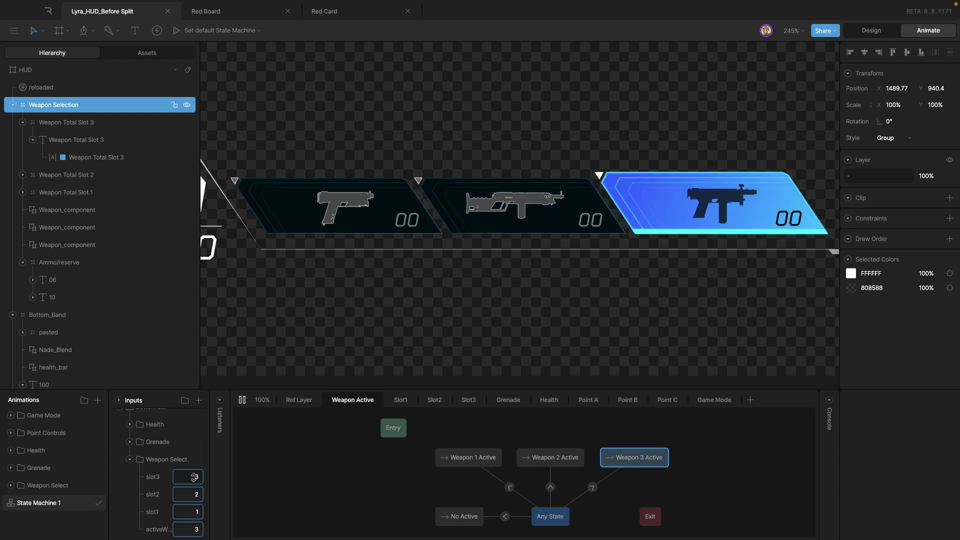
{"action": "left_click", "coordinate": [242, 400]}
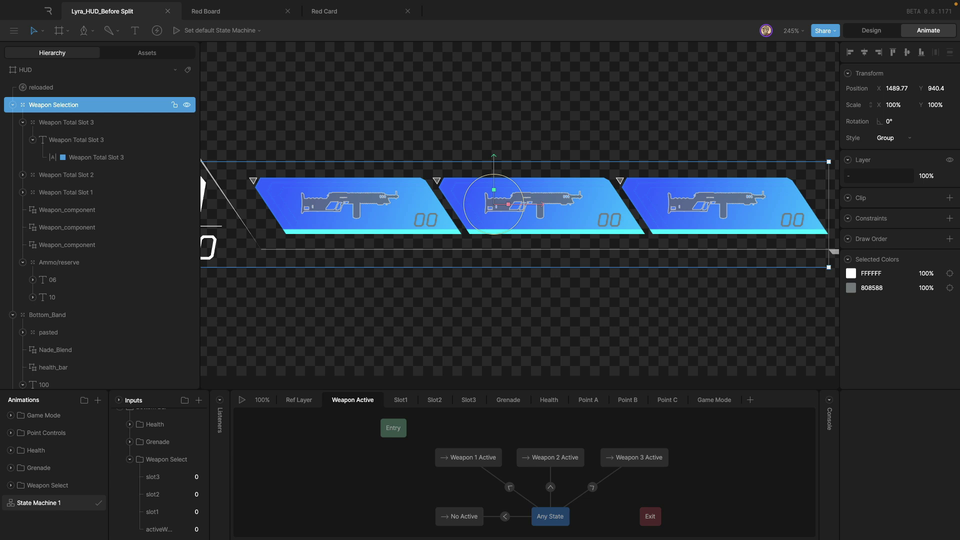
Step: Expand the Weapon Total Slot 1 and 2 groups to reveal their text runs
{"action": "left_click", "coordinate": [70, 142]}
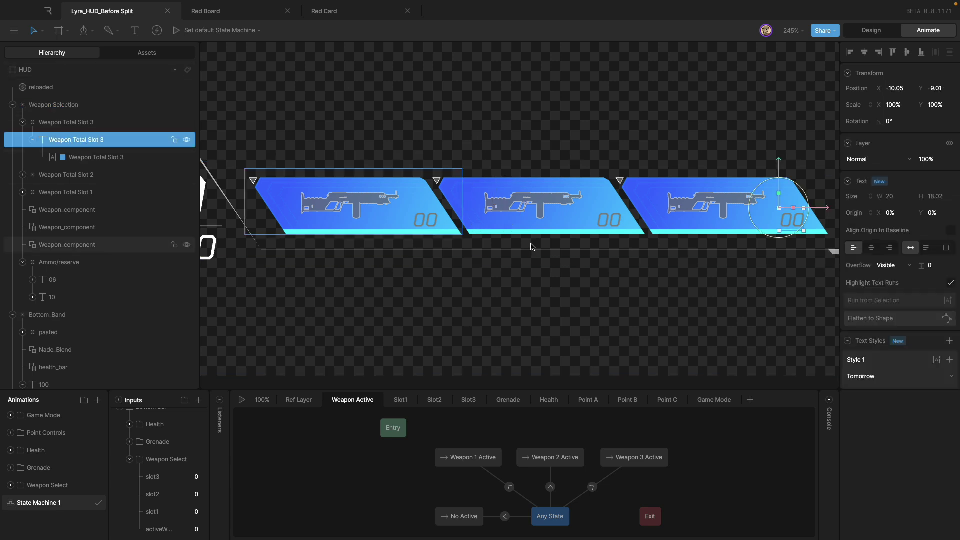
{"action": "left_click", "coordinate": [23, 175]}
{"action": "left_click", "coordinate": [22, 193]}
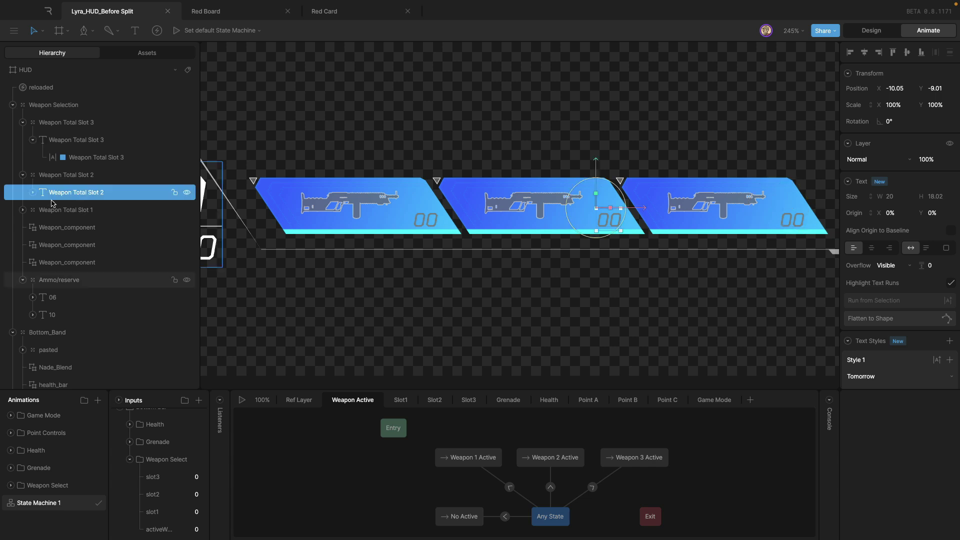
{"action": "left_click", "coordinate": [22, 210]}
{"action": "left_click", "coordinate": [94, 228]}
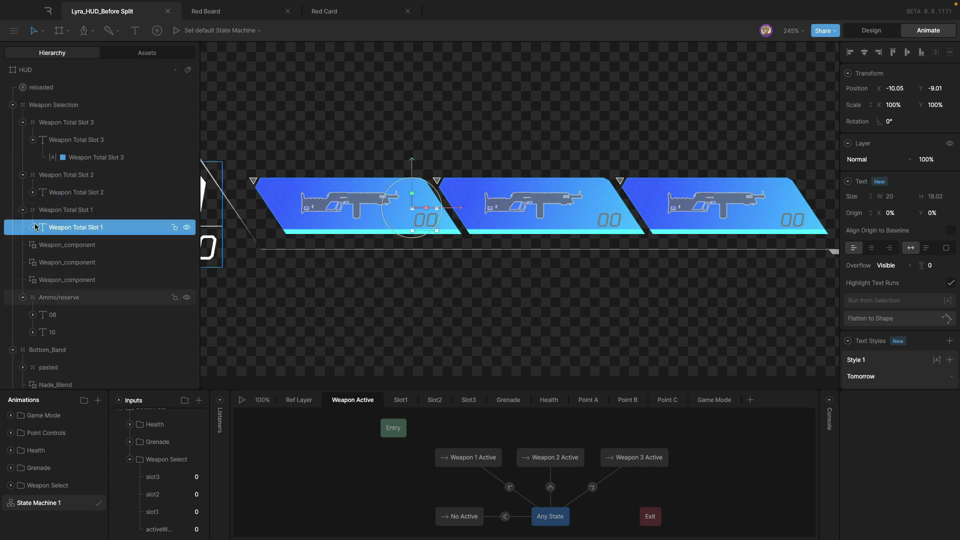
{"action": "left_click", "coordinate": [32, 227]}
{"action": "left_click", "coordinate": [100, 245]}
{"action": "left_click", "coordinate": [33, 193]}
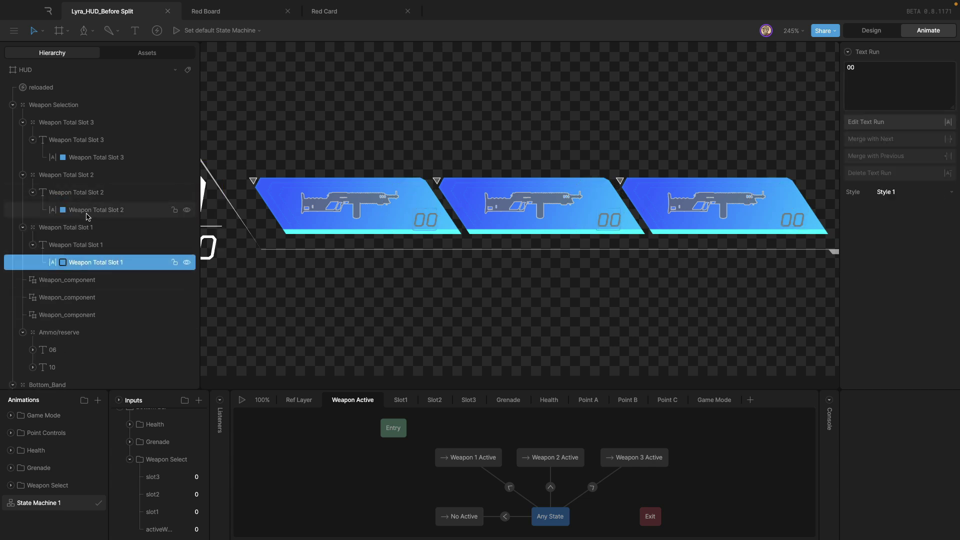
{"action": "left_click", "coordinate": [97, 210]}
Step: Compare the Weapon Total Slot 1–3 text layers and runs one by one, then clear the selection
{"action": "left_click", "coordinate": [100, 157]}
{"action": "left_click", "coordinate": [98, 208]}
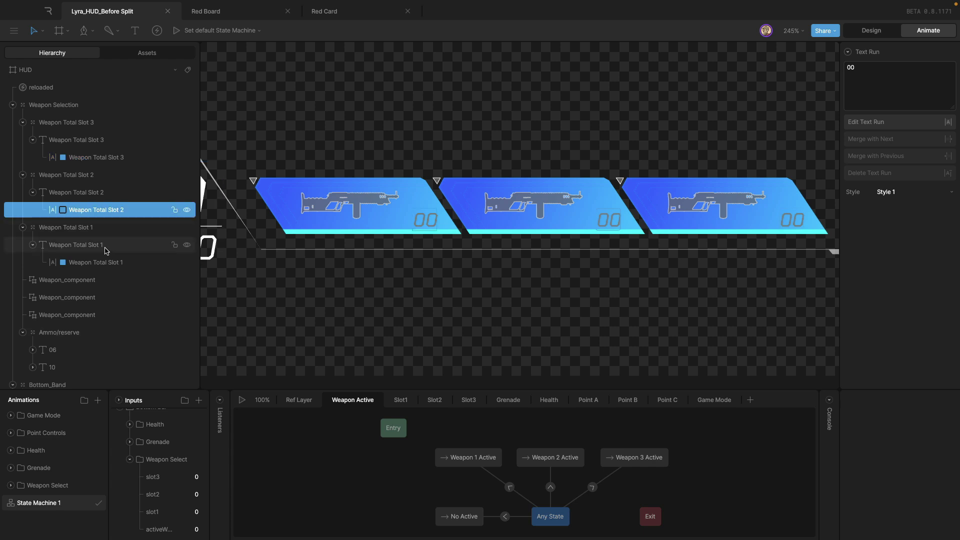
{"action": "left_click", "coordinate": [97, 261]}
{"action": "left_click", "coordinate": [81, 211]}
{"action": "left_click", "coordinate": [85, 159]}
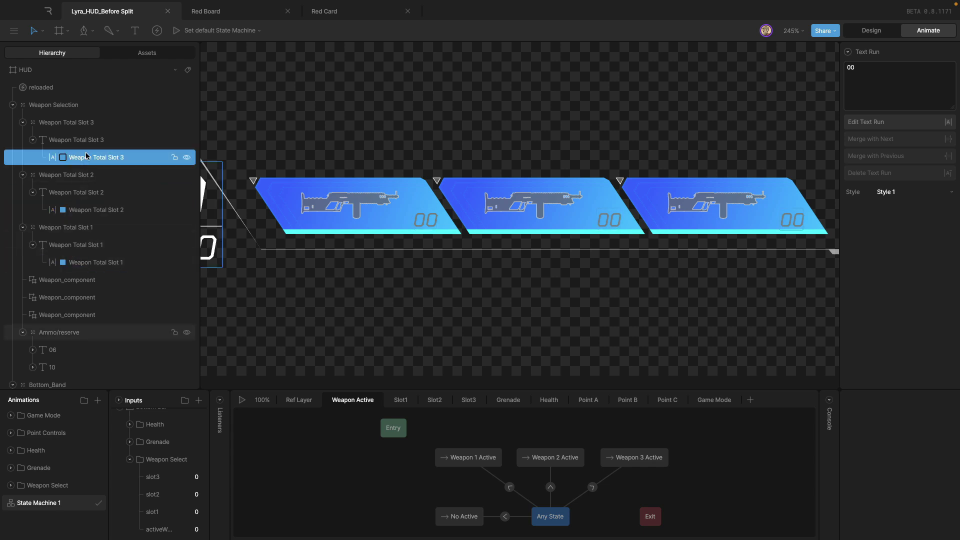
{"action": "left_click", "coordinate": [88, 210]}
{"action": "left_click", "coordinate": [90, 245]}
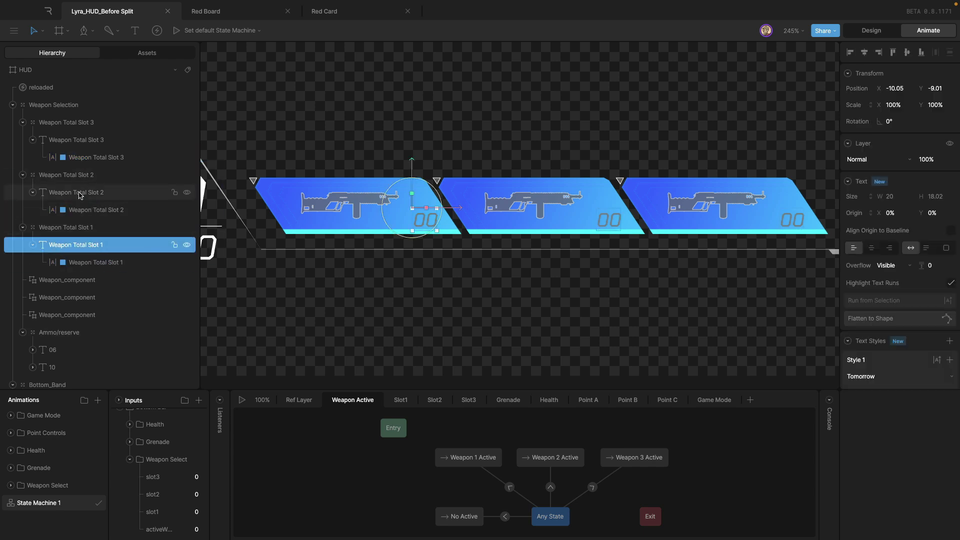
{"action": "left_click", "coordinate": [80, 192]}
{"action": "left_click", "coordinate": [78, 140]}
{"action": "left_click", "coordinate": [82, 192]}
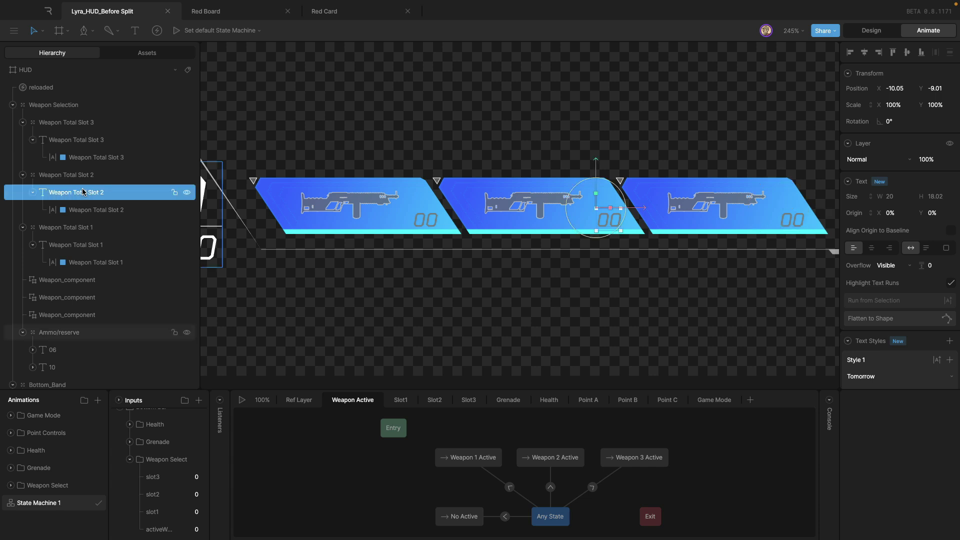
{"action": "left_click", "coordinate": [80, 244]}
{"action": "left_click", "coordinate": [79, 192]}
{"action": "left_click", "coordinate": [73, 146]}
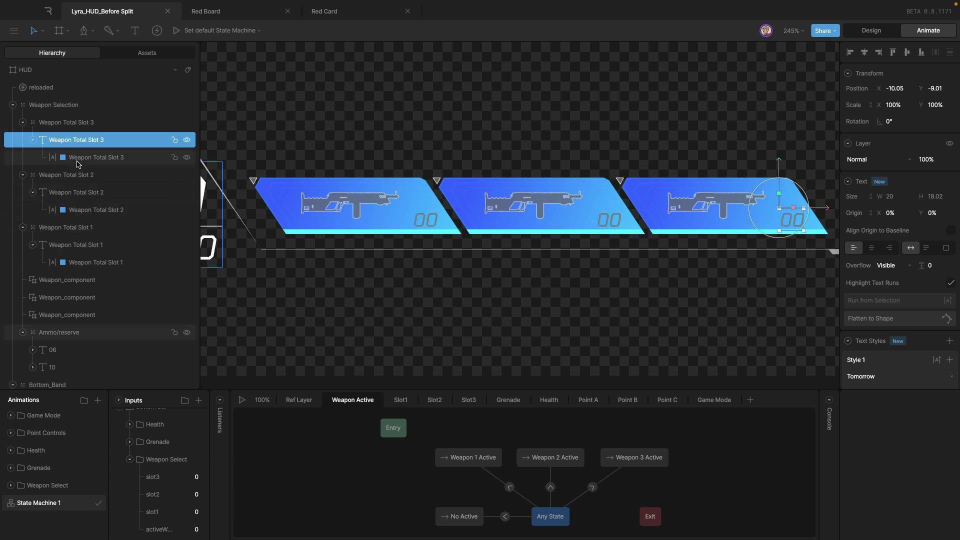
{"action": "left_click", "coordinate": [78, 157]}
{"action": "left_click", "coordinate": [85, 210]}
{"action": "left_click", "coordinate": [90, 262]}
{"action": "left_click", "coordinate": [421, 319]}
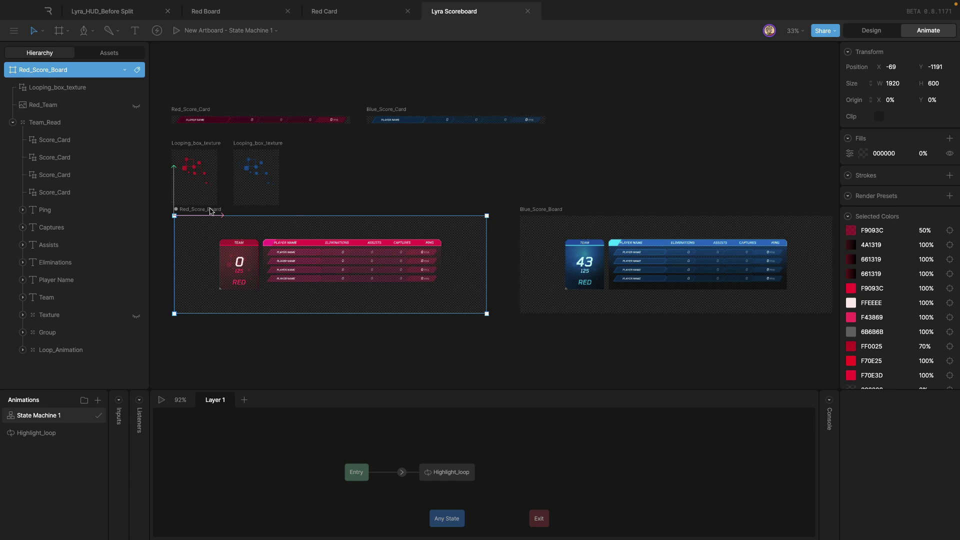
Step: Inspect the Red_Score_Board and Blue_Score_Board artboards, then move to the Red Board file
{"action": "left_click", "coordinate": [350, 180]}
{"action": "left_click", "coordinate": [194, 211]}
{"action": "left_click", "coordinate": [537, 217]}
{"action": "left_click", "coordinate": [445, 171]}
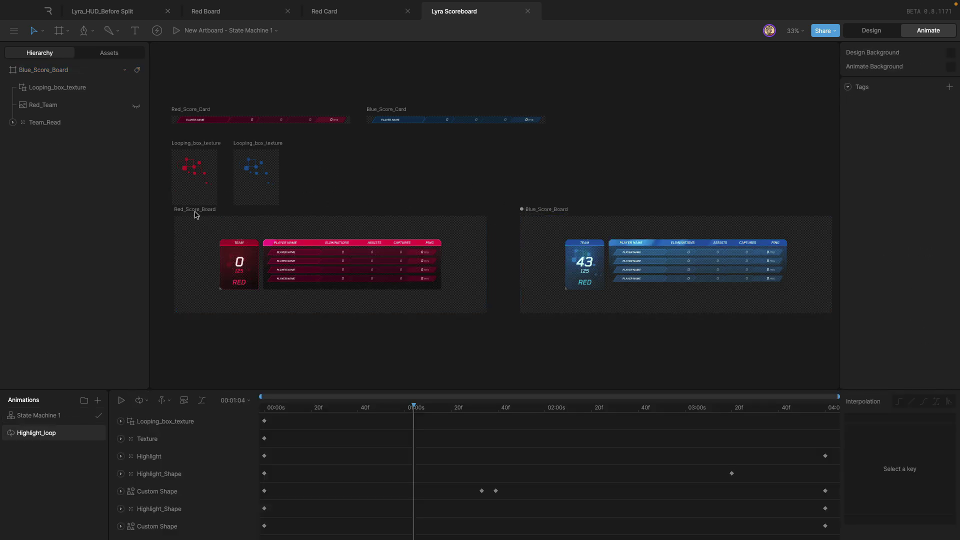
{"action": "left_click", "coordinate": [197, 215]}
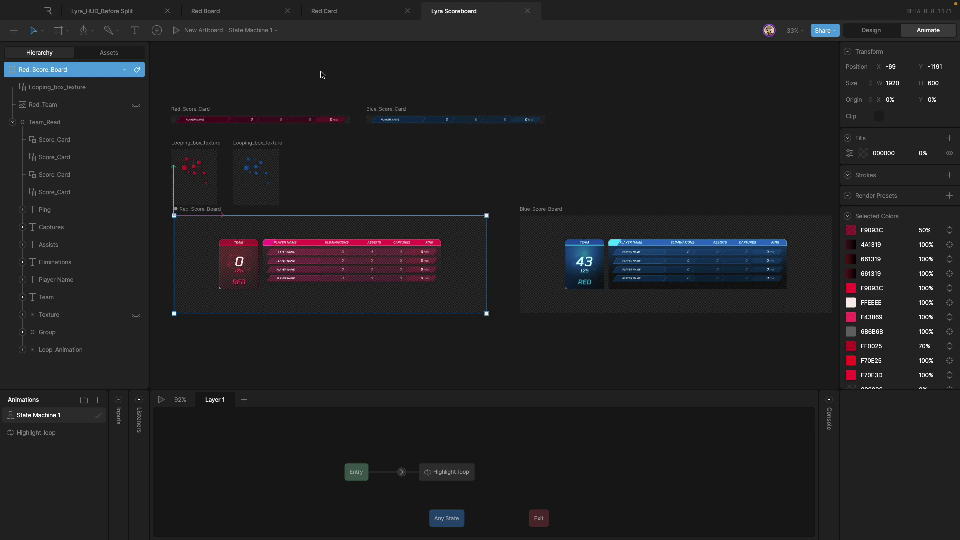
{"action": "left_click", "coordinate": [226, 11]}
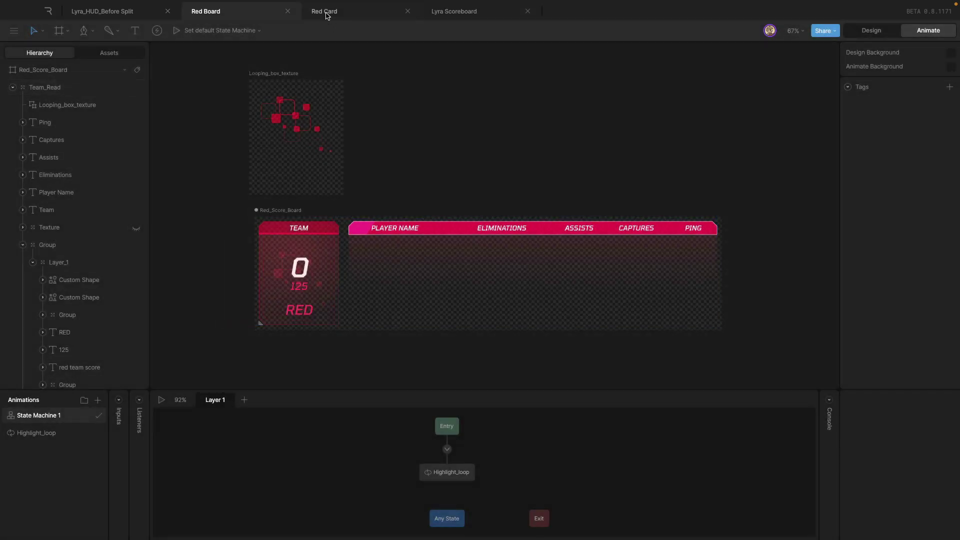
Step: Select the Red_Score_Board's Player Name text and rename its Run 1 text run to Player Name
{"action": "left_click", "coordinate": [325, 12]}
{"action": "left_click", "coordinate": [248, 12]}
{"action": "left_click", "coordinate": [279, 213]}
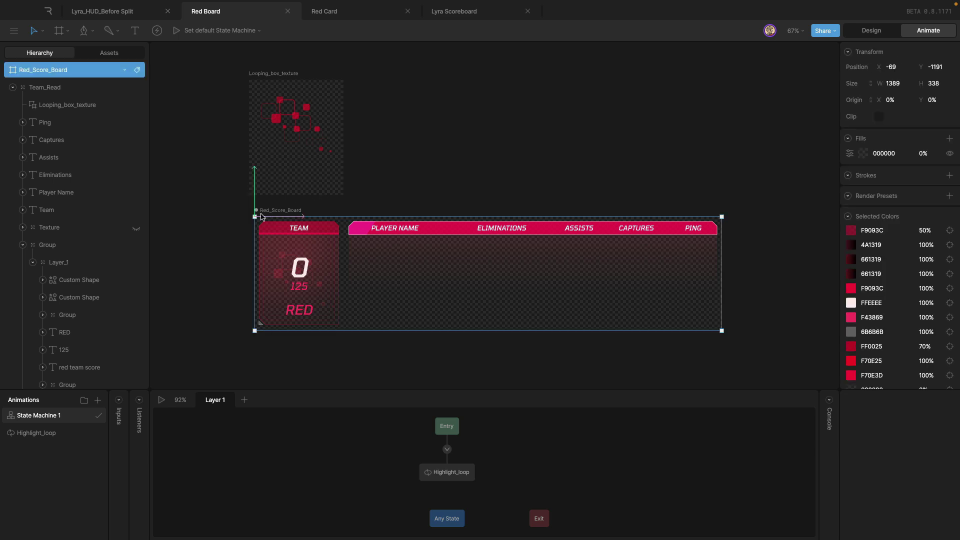
{"action": "double_click", "coordinate": [393, 232]}
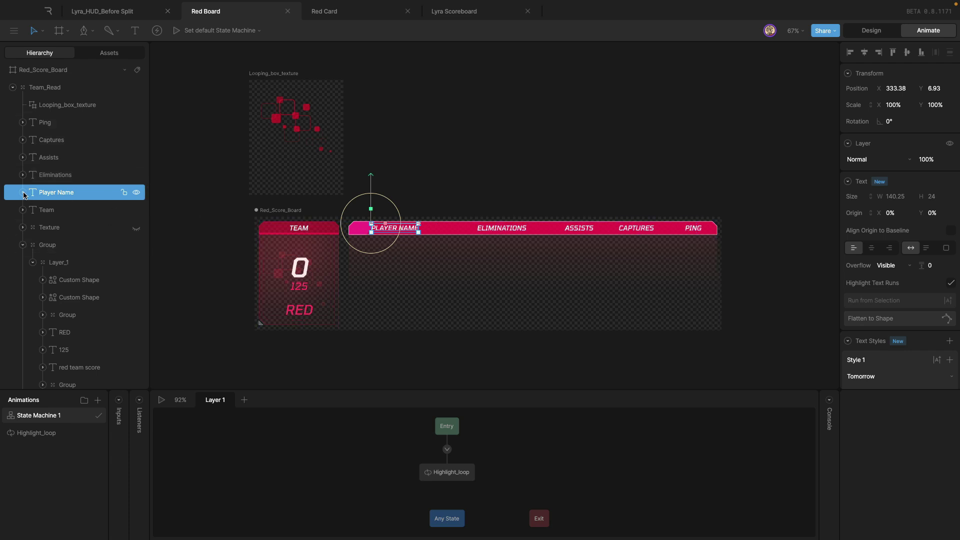
{"action": "left_click", "coordinate": [23, 193]}
{"action": "left_click", "coordinate": [73, 213]}
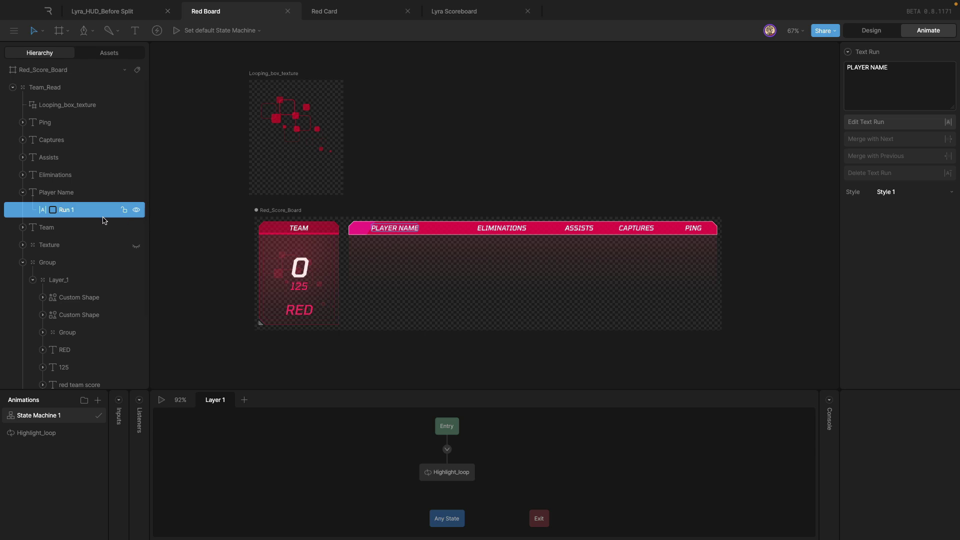
{"action": "double_click", "coordinate": [66, 211]}
{"action": "type", "text": "Player Name"}
Step: Rename the Eliminations header's Run 1 text run to Eliminations
{"action": "left_click", "coordinate": [22, 174]}
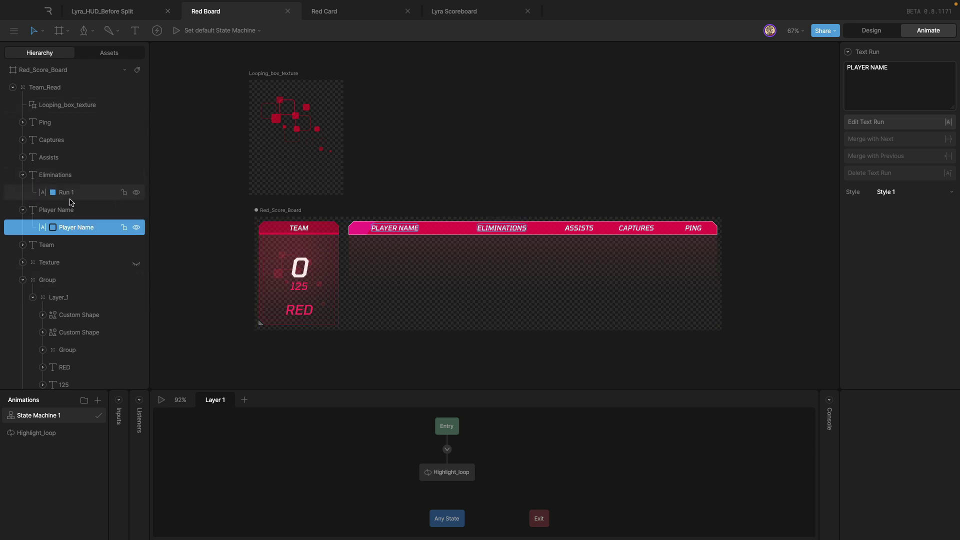
{"action": "double_click", "coordinate": [66, 193]}
{"action": "type", "text": "Eliminations"}
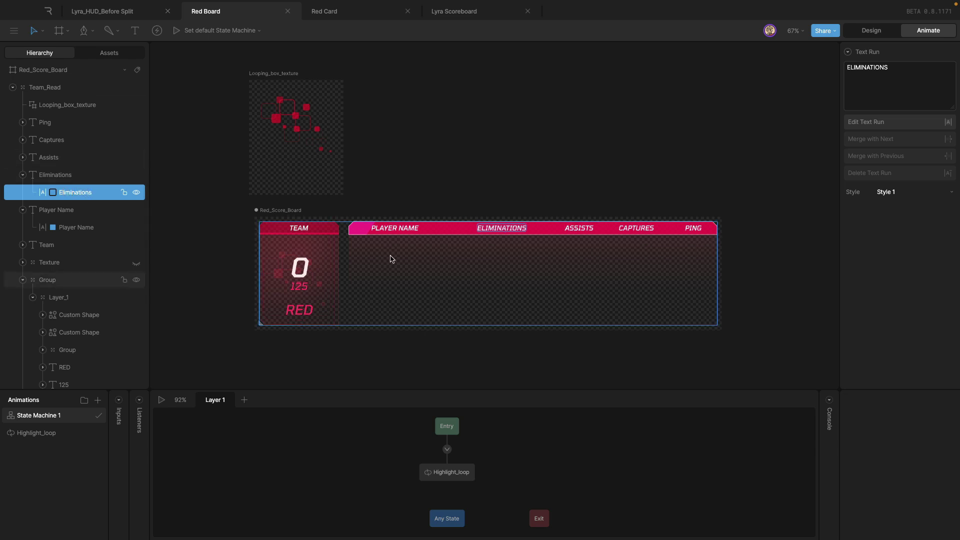
Step: Select the red team score text on the Red Board and check its redTeamScore run, set to 0
{"action": "left_click", "coordinate": [301, 273]}
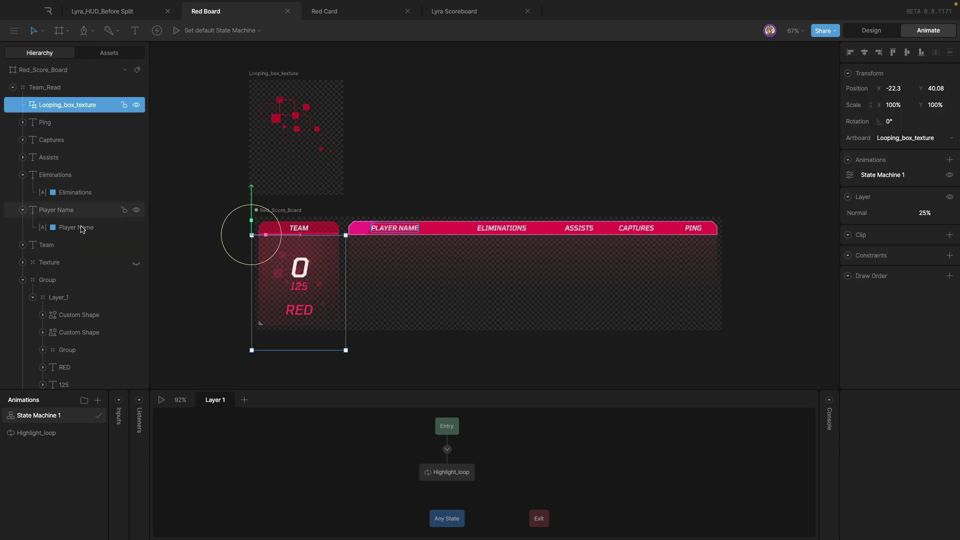
{"action": "scroll", "coordinate": [75, 210], "scroll_direction": "down", "scroll_amount": 3}
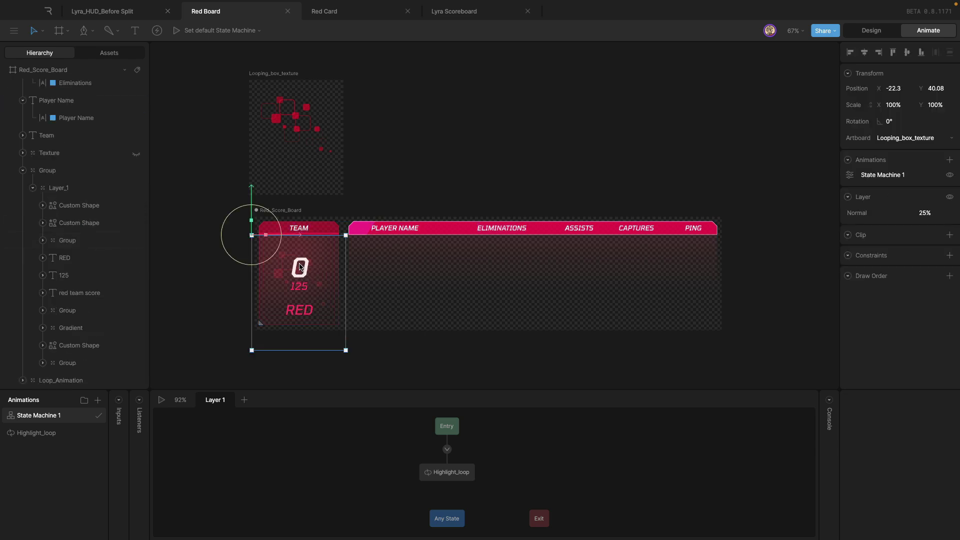
{"action": "left_click", "coordinate": [80, 297]}
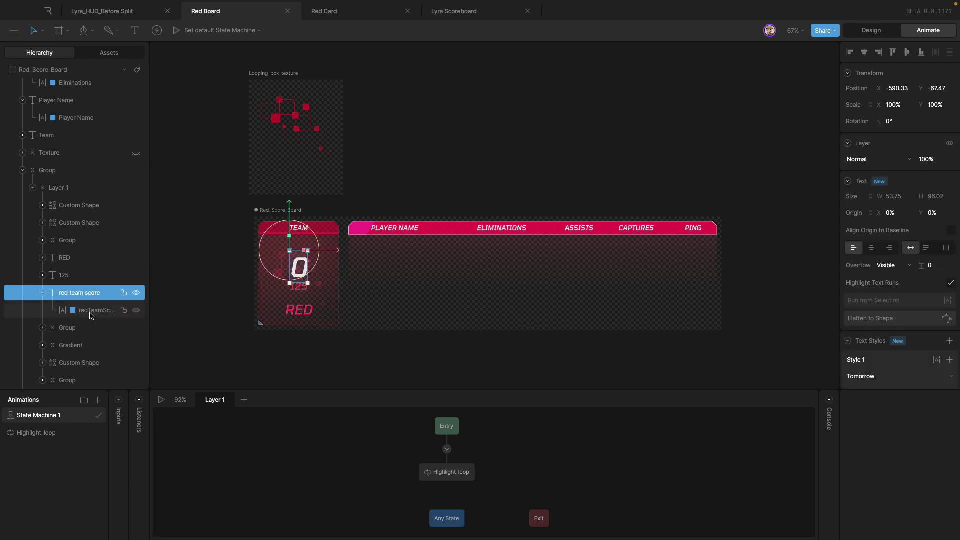
{"action": "left_click", "coordinate": [91, 315]}
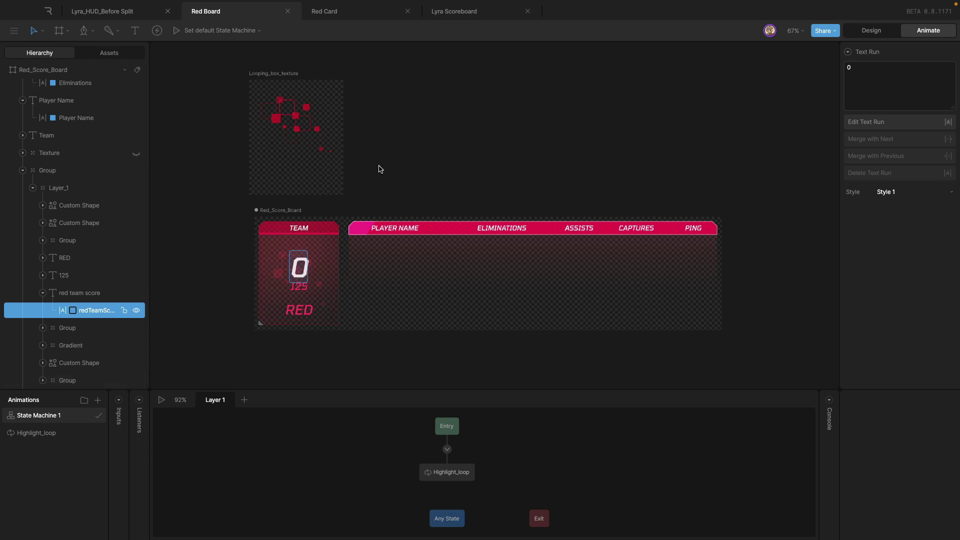
Step: In the Red Card file, inspect the PLAYER NAME text and its playerName text run
{"action": "left_click", "coordinate": [350, 15]}
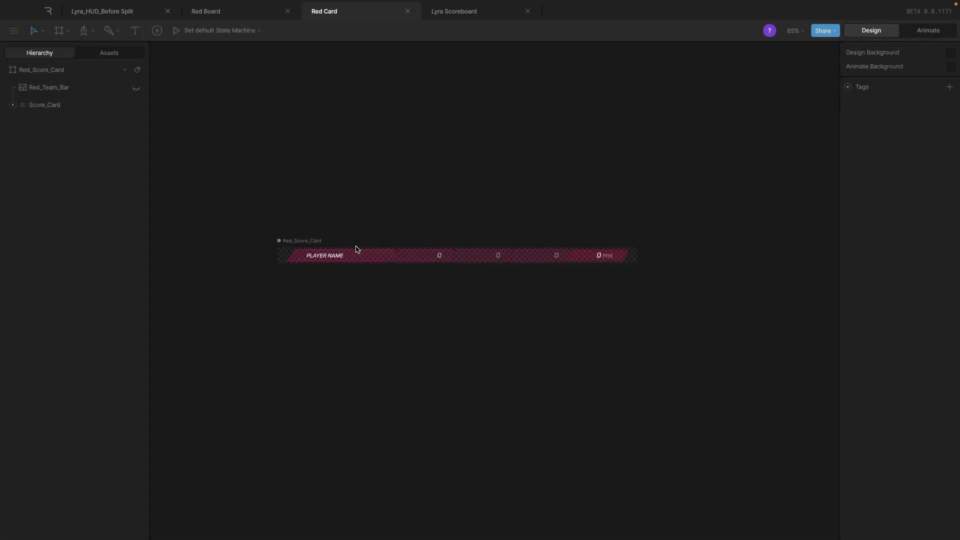
{"action": "scroll", "coordinate": [381, 276], "scroll_direction": "up", "scroll_amount": 5}
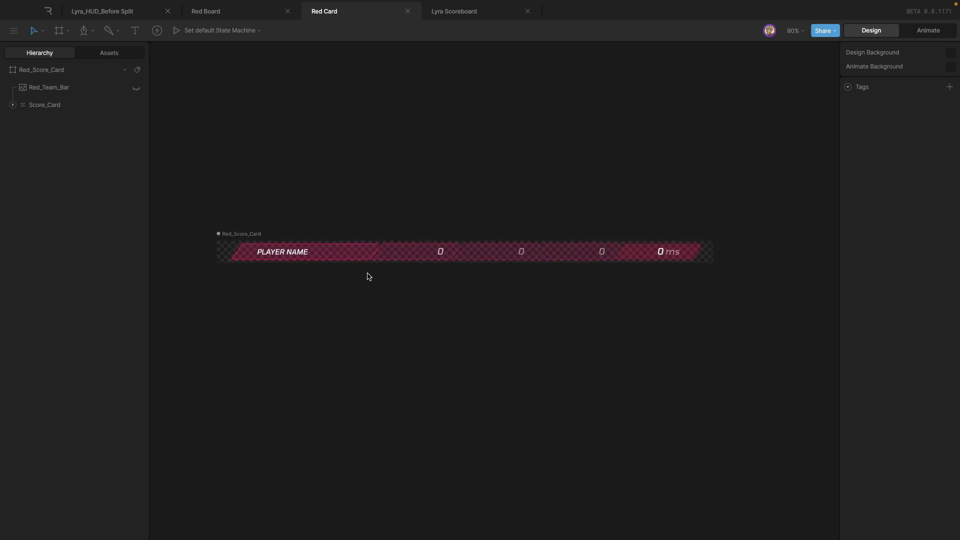
{"action": "left_click", "coordinate": [270, 252]}
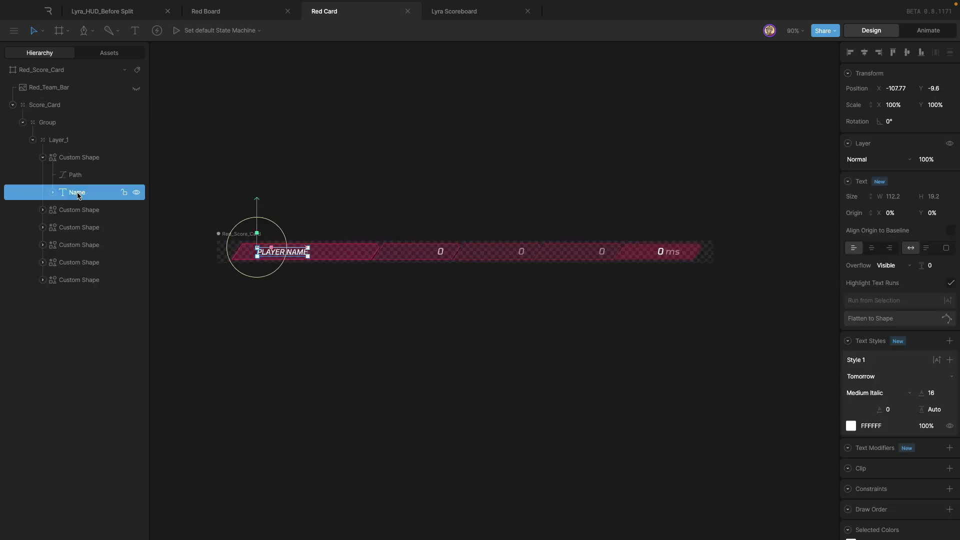
{"action": "left_click", "coordinate": [52, 193]}
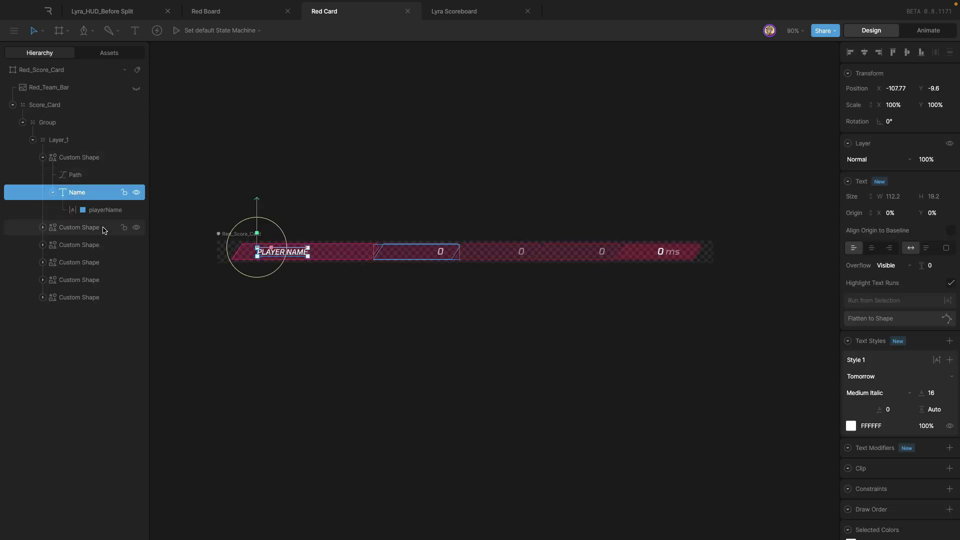
{"action": "left_click", "coordinate": [96, 211]}
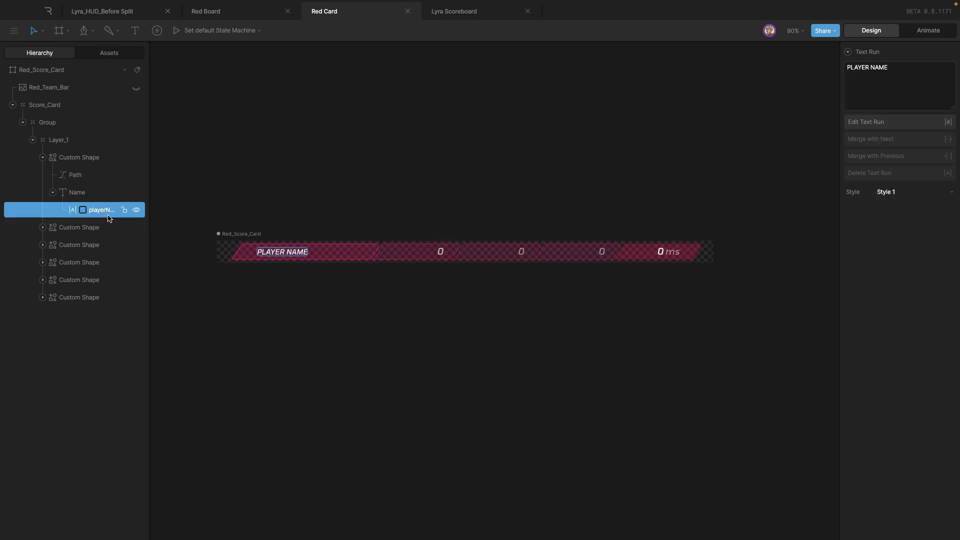
Step: Check the kills, assists, captures and ping texts, then return to the Lyra Scoreboard file
{"action": "left_click", "coordinate": [440, 252]}
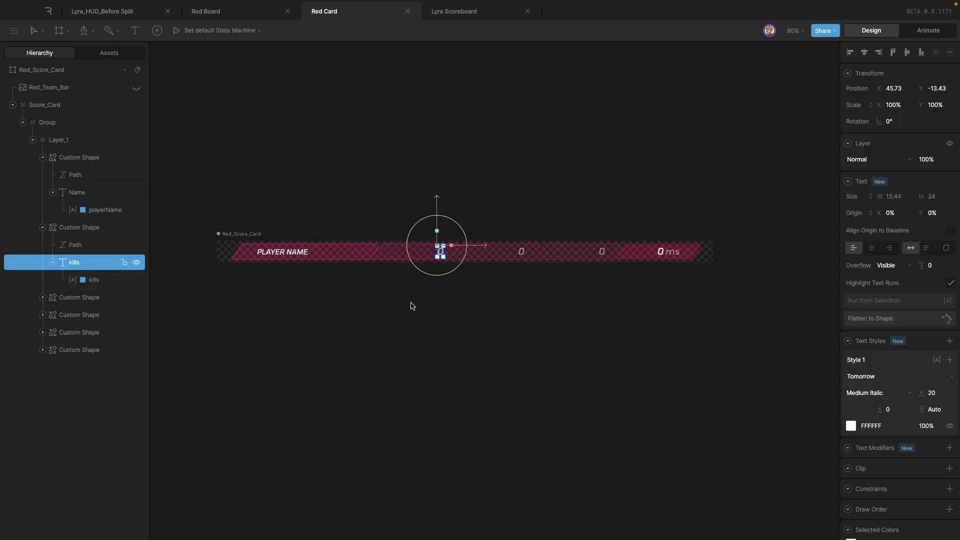
{"action": "left_click", "coordinate": [520, 252]}
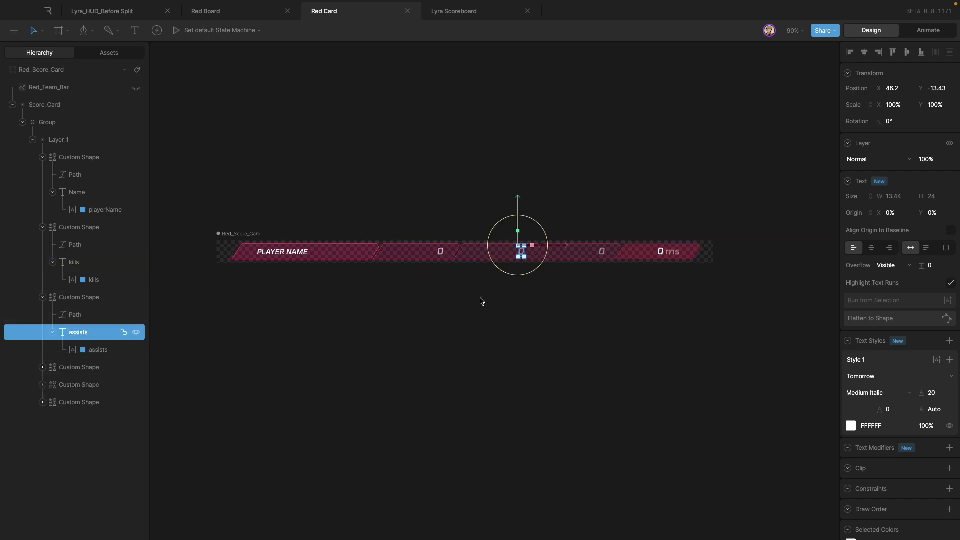
{"action": "left_click", "coordinate": [602, 251]}
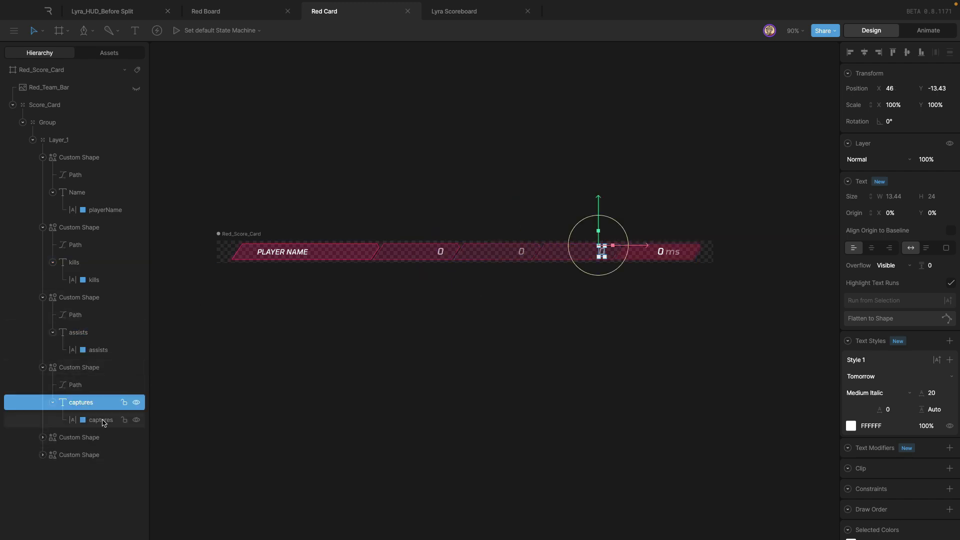
{"action": "left_click", "coordinate": [660, 252]}
{"action": "left_click", "coordinate": [395, 212]}
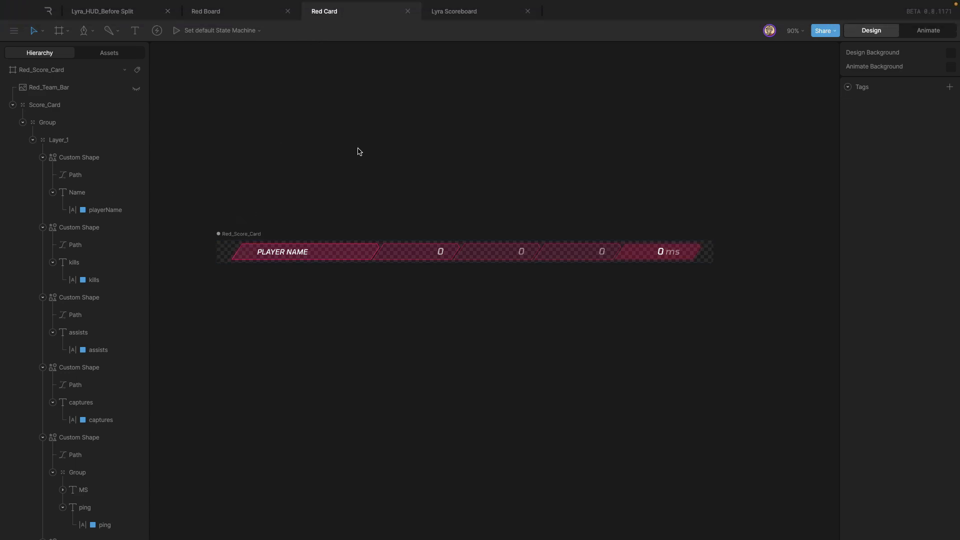
{"action": "left_click", "coordinate": [446, 11]}
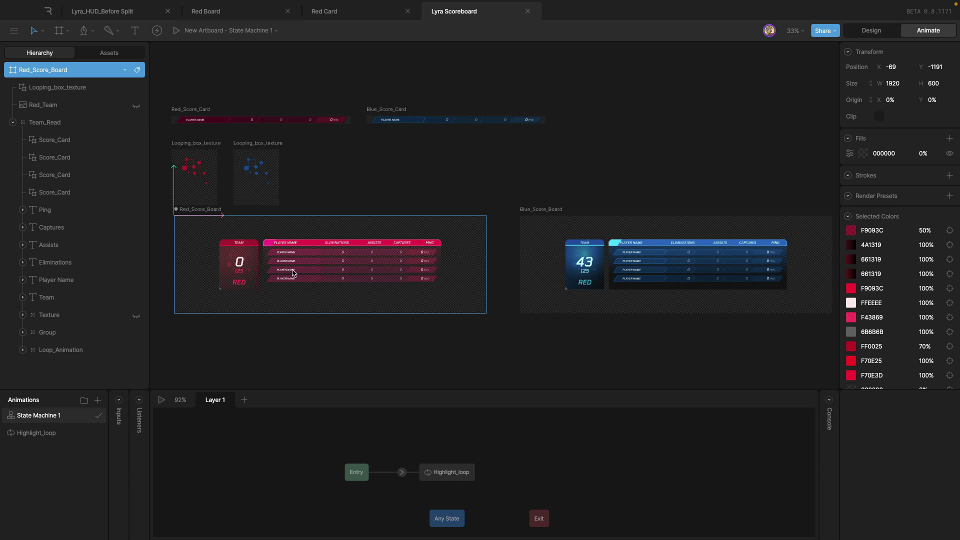
Step: Switch back to the Red Card file with its Red_Score_Card
{"action": "left_click", "coordinate": [327, 11]}
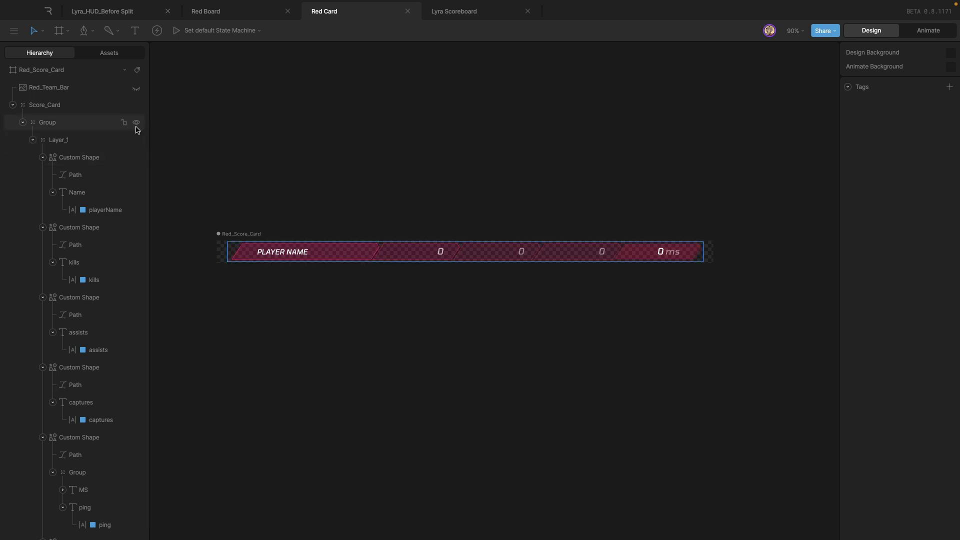
Step: Collapse Layer_1 in the Red Card Hierarchy and pan the canvas slightly left
{"action": "left_click", "coordinate": [33, 140]}
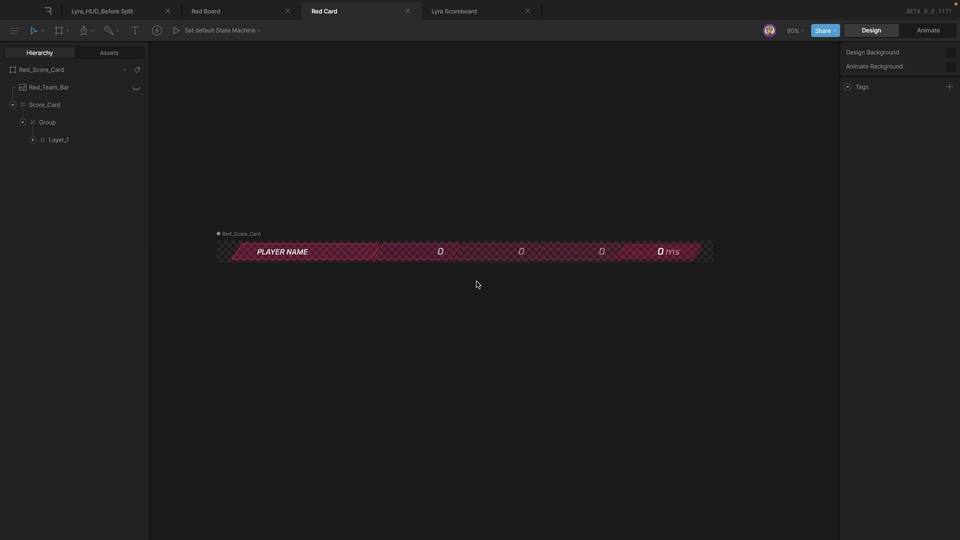
{"action": "scroll", "coordinate": [373, 407], "scroll_direction": "left", "scroll_amount": 2}
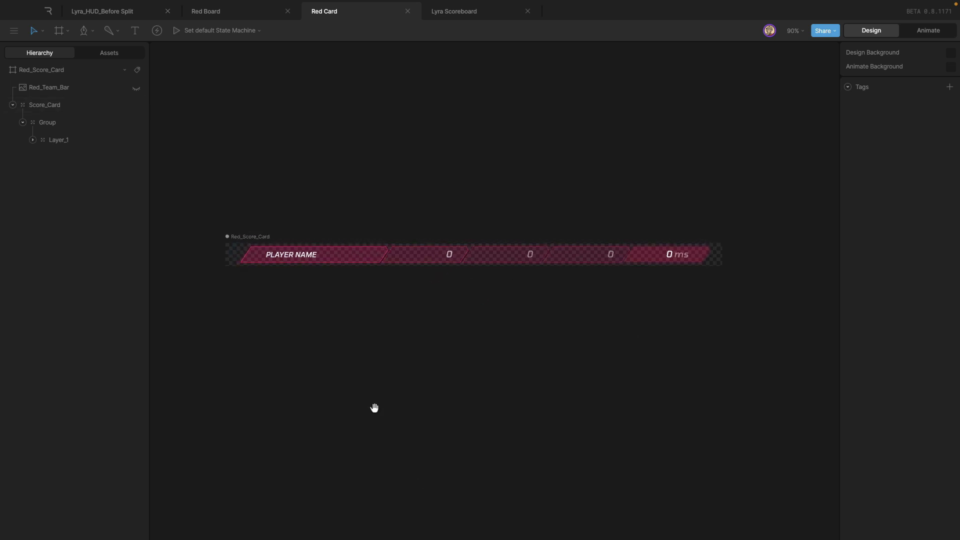